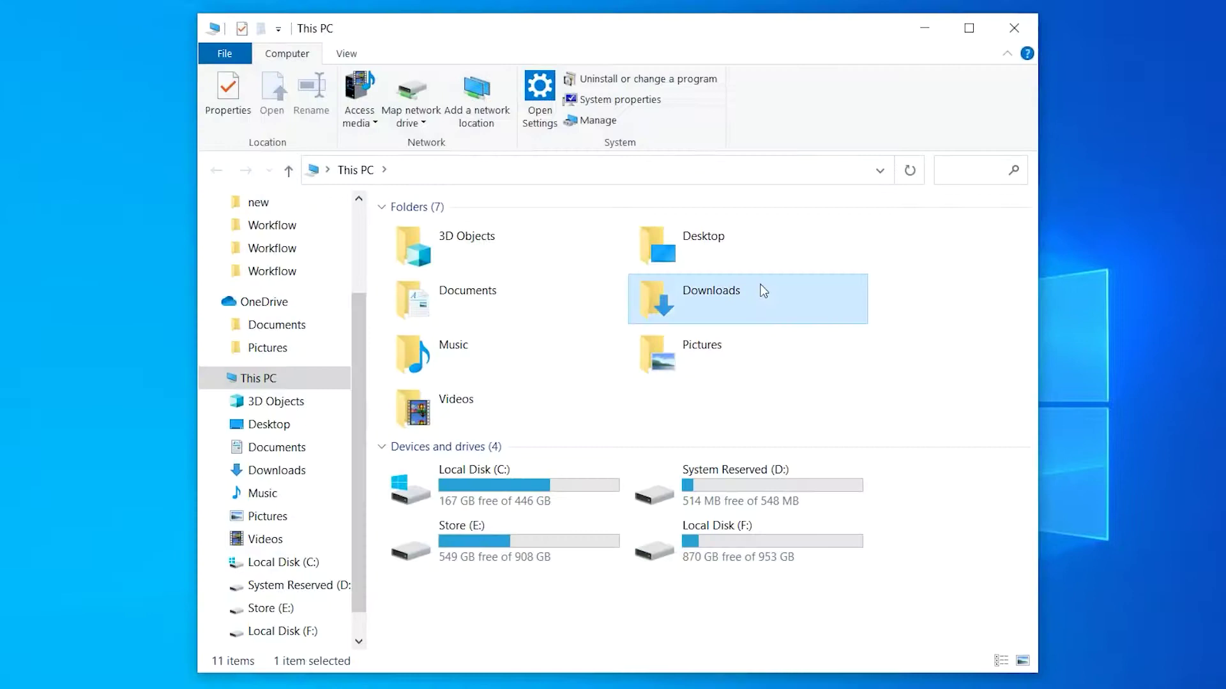
- Install VMware Workstation Pro 15.5 from the installer in Downloads > Compressed, accepting the license
double_click(761, 290)
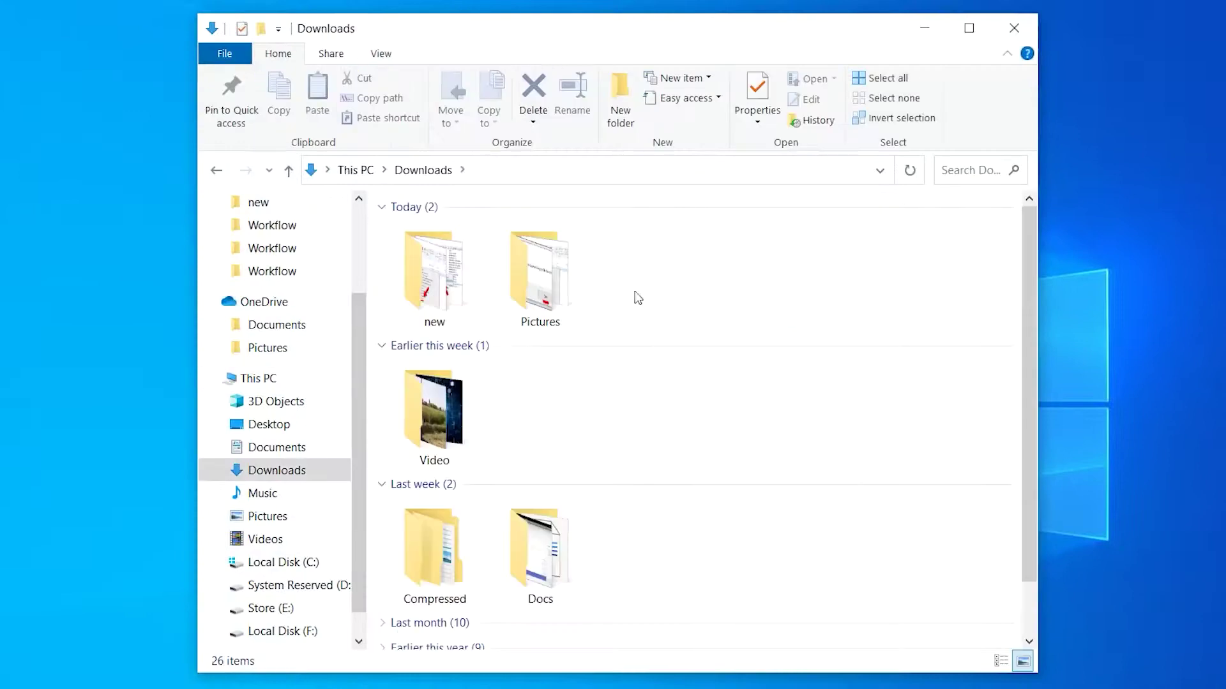
double_click(482, 535)
double_click(505, 274)
double_click(506, 274)
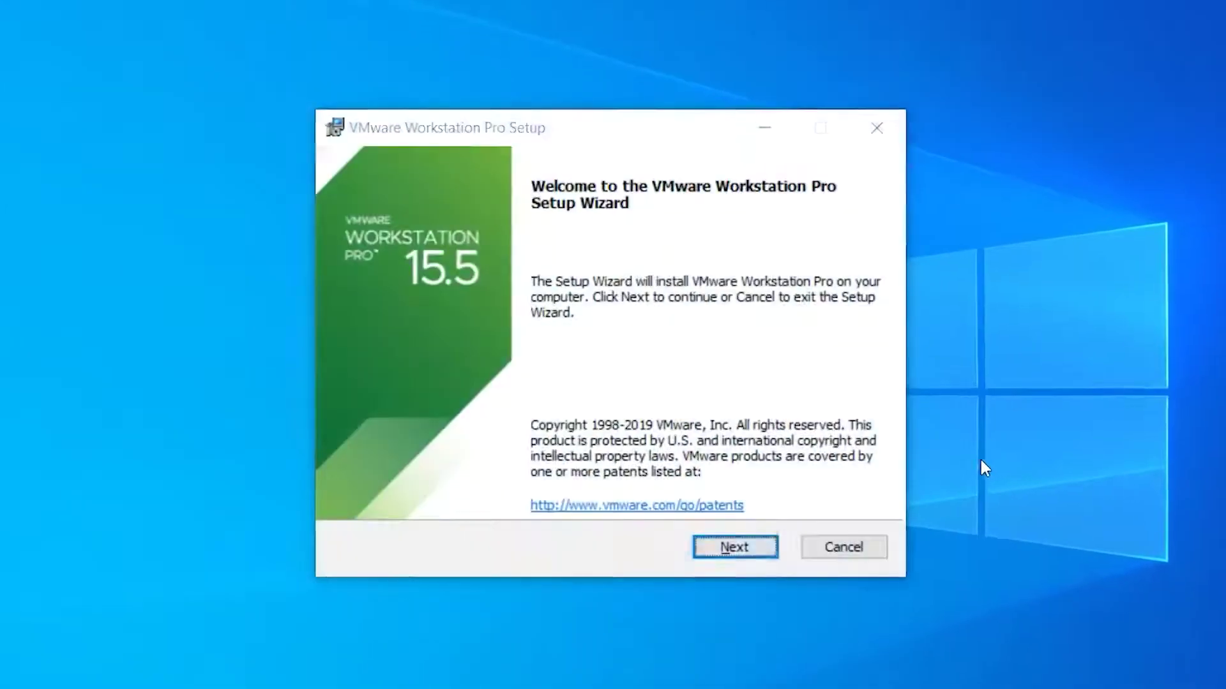
left_click(756, 543)
key("space")
left_click(757, 547)
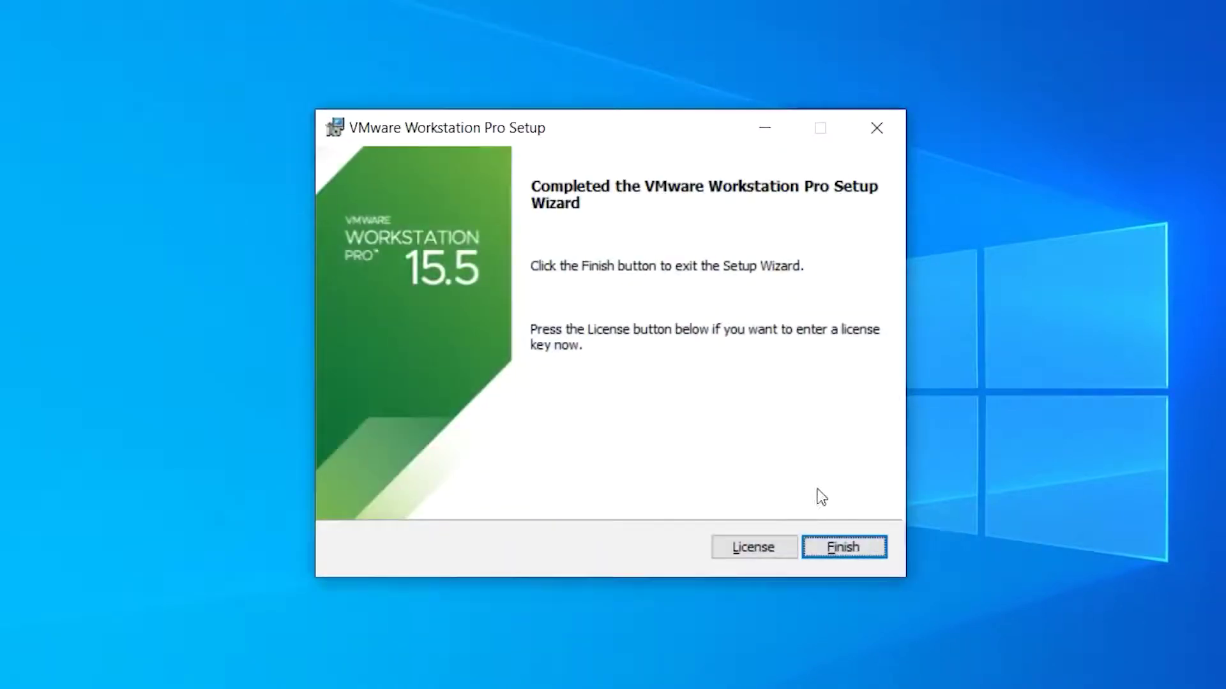
left_click(844, 547)
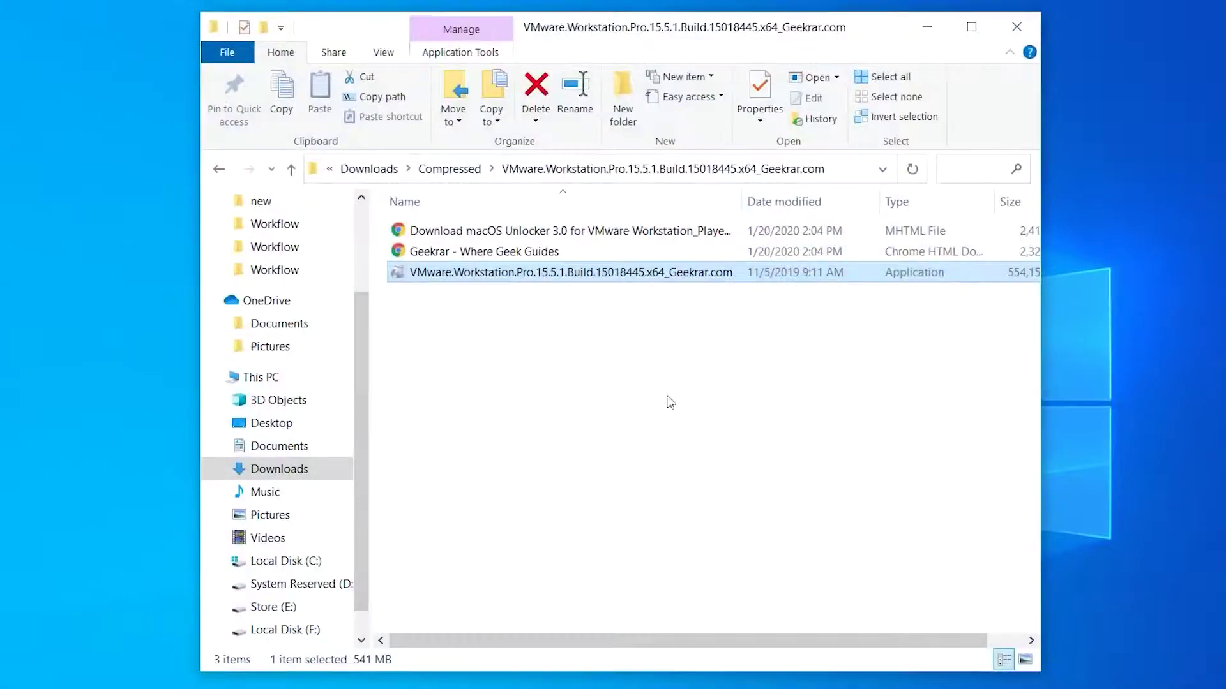
- Run the win-install script in Compressed > unlocker-master as administrator
key("BackSpace")
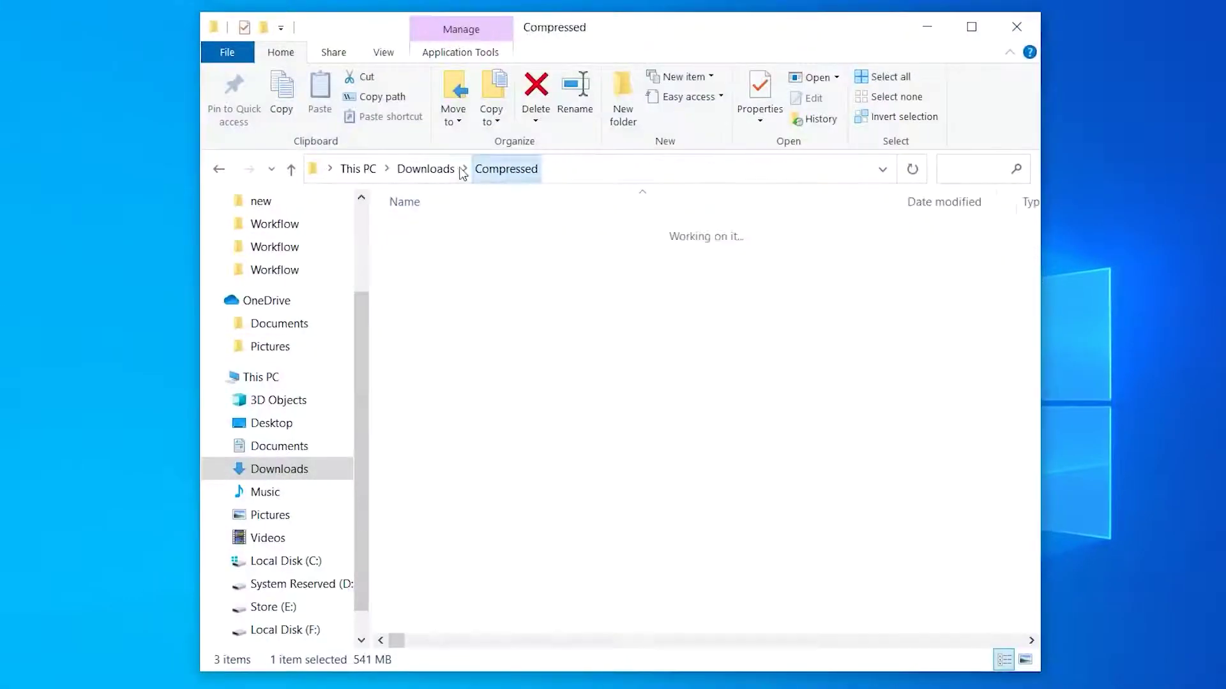
left_click(482, 251)
double_click(482, 251)
scroll(553, 462, "down", 1)
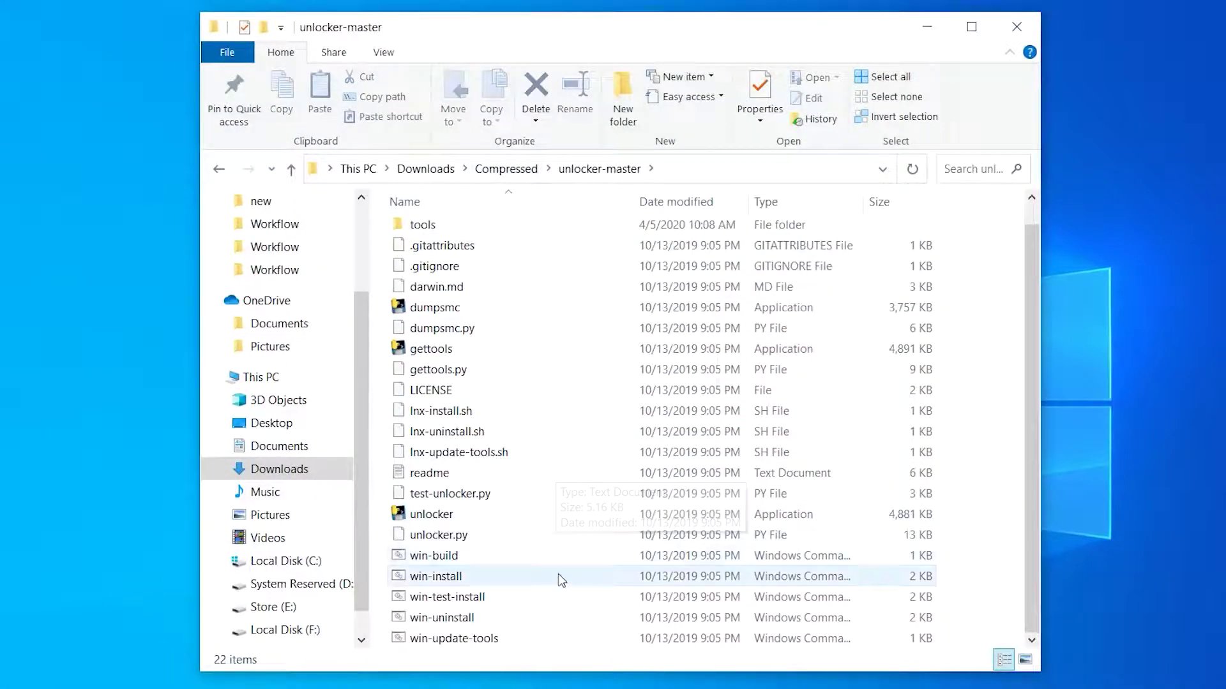
right_click(607, 581)
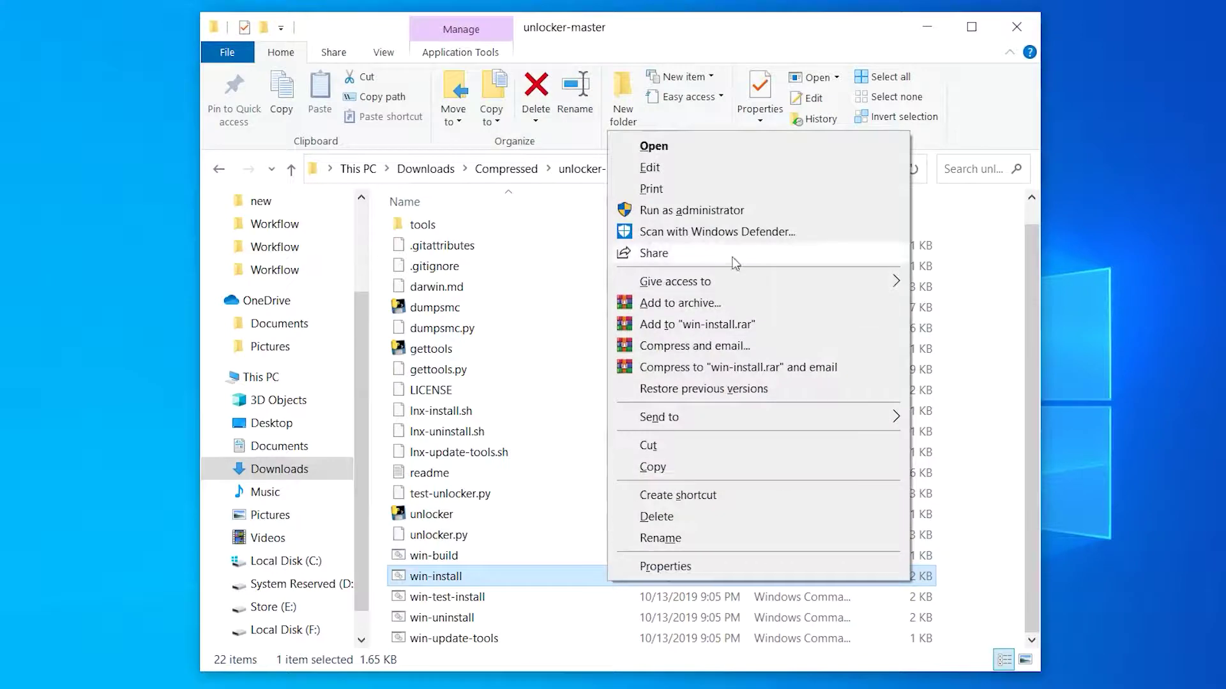
left_click(692, 211)
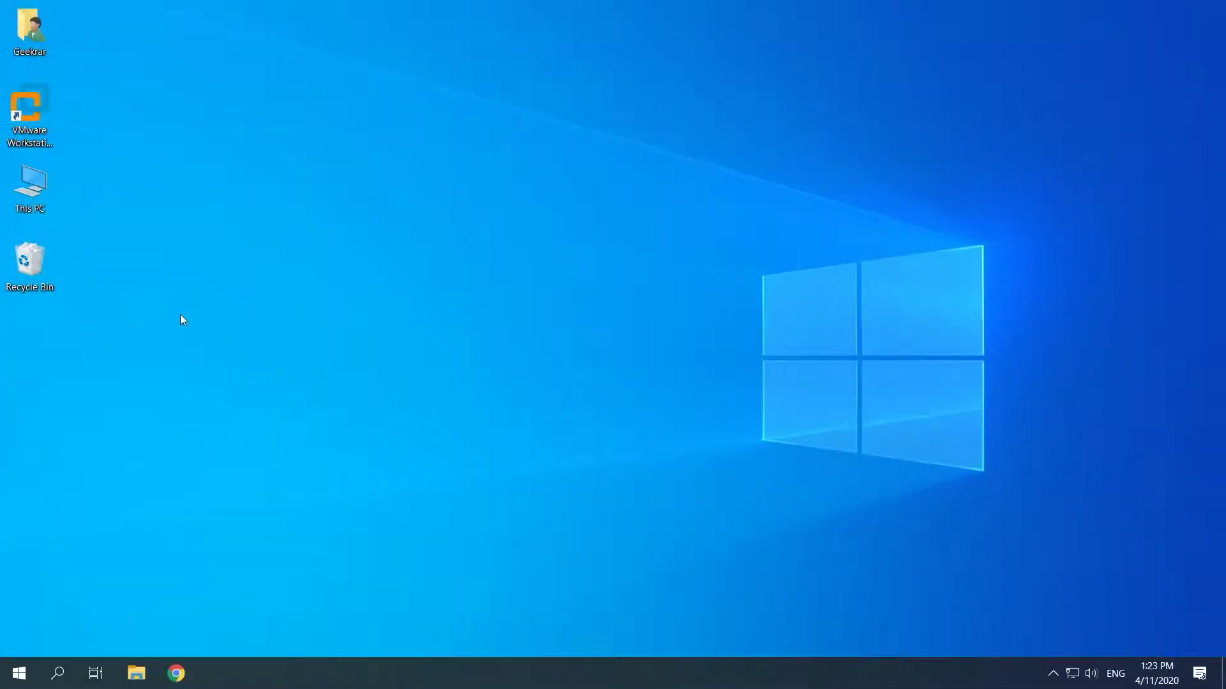
- Launch VMware Workstation and start a Typical new VM with the OS installed later
double_click(42, 131)
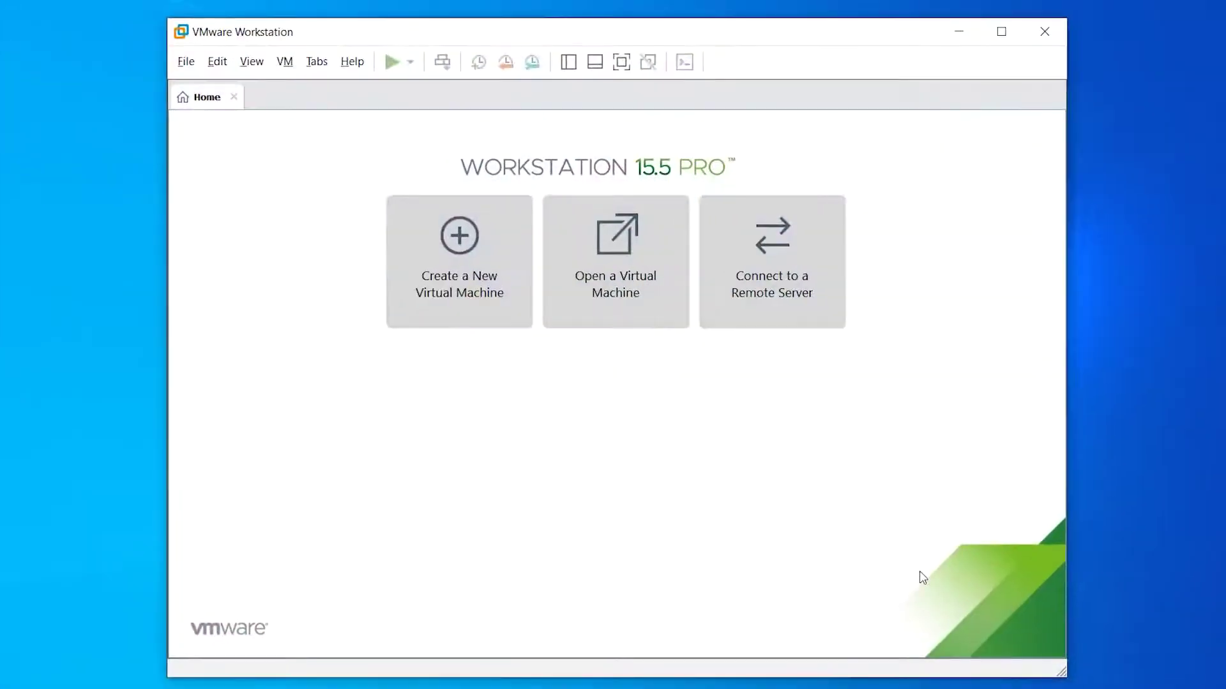
left_click(470, 308)
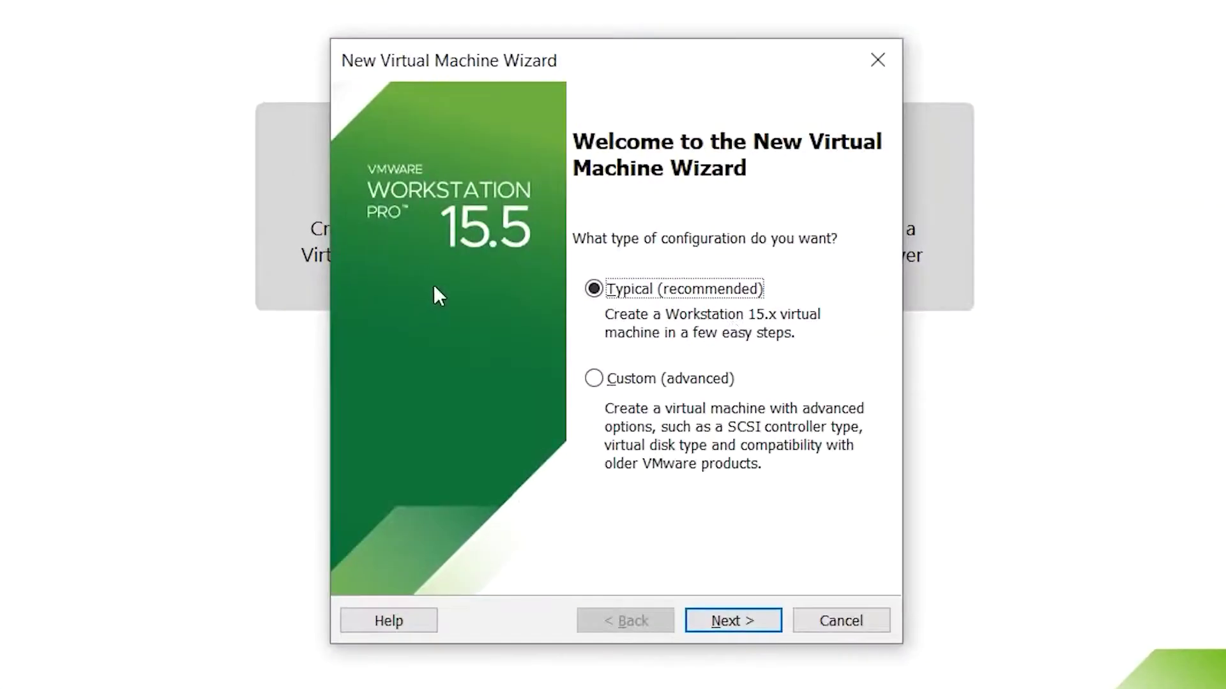
left_click(753, 623)
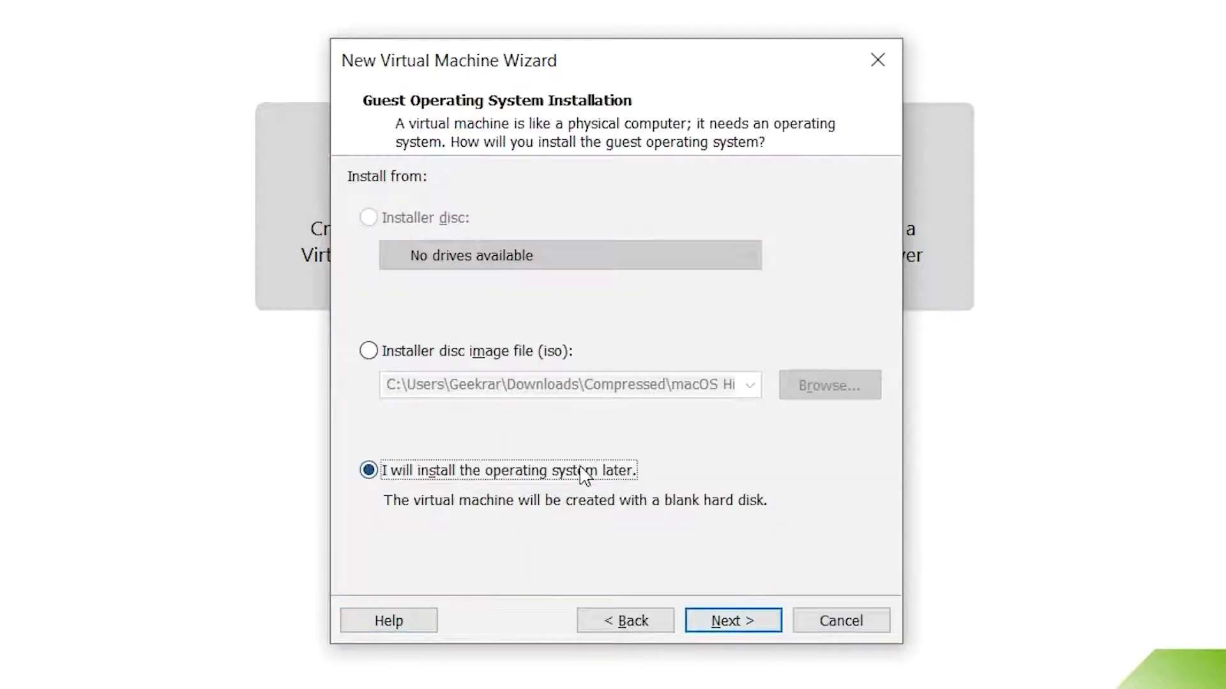
left_click(757, 621)
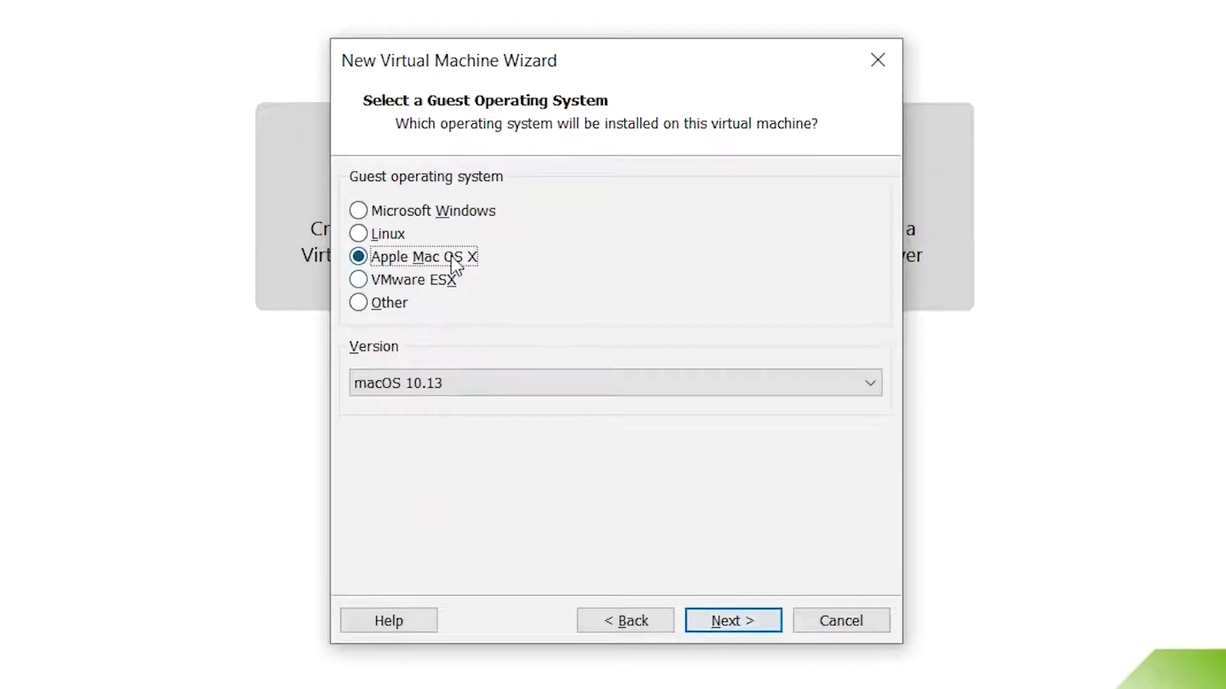
- Set the guest to Apple Mac OS X macOS 10.13 and name it 'macOS High Sierra'
left_click(535, 388)
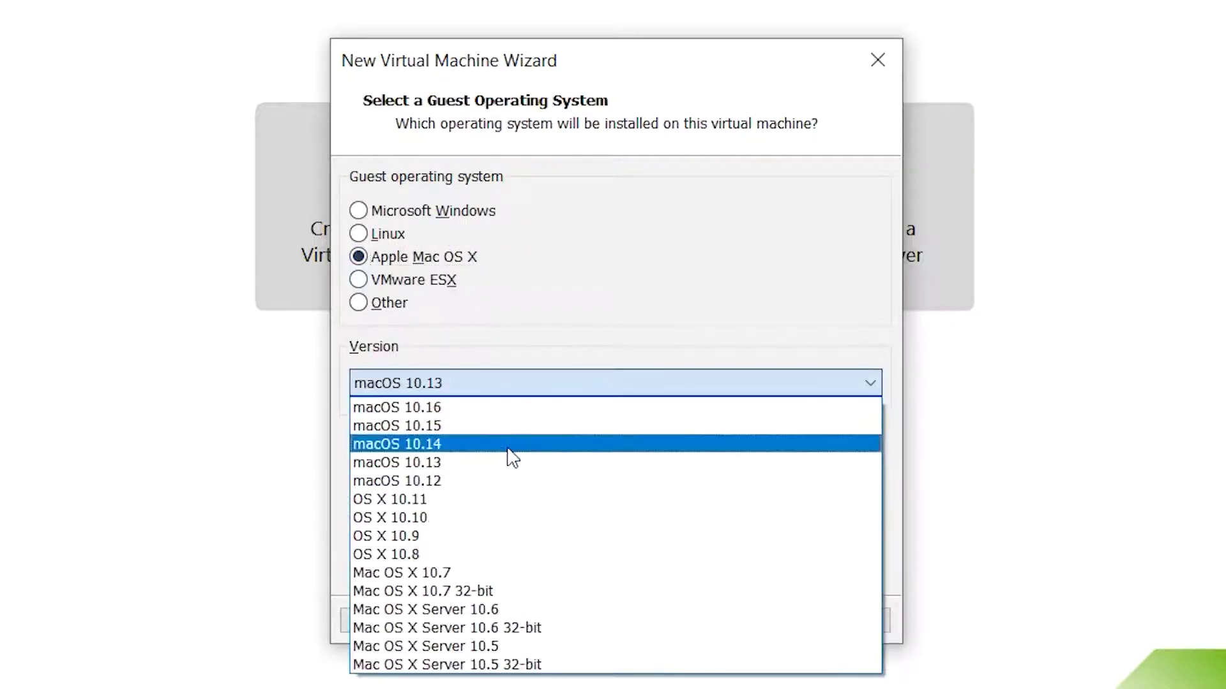
left_click(504, 463)
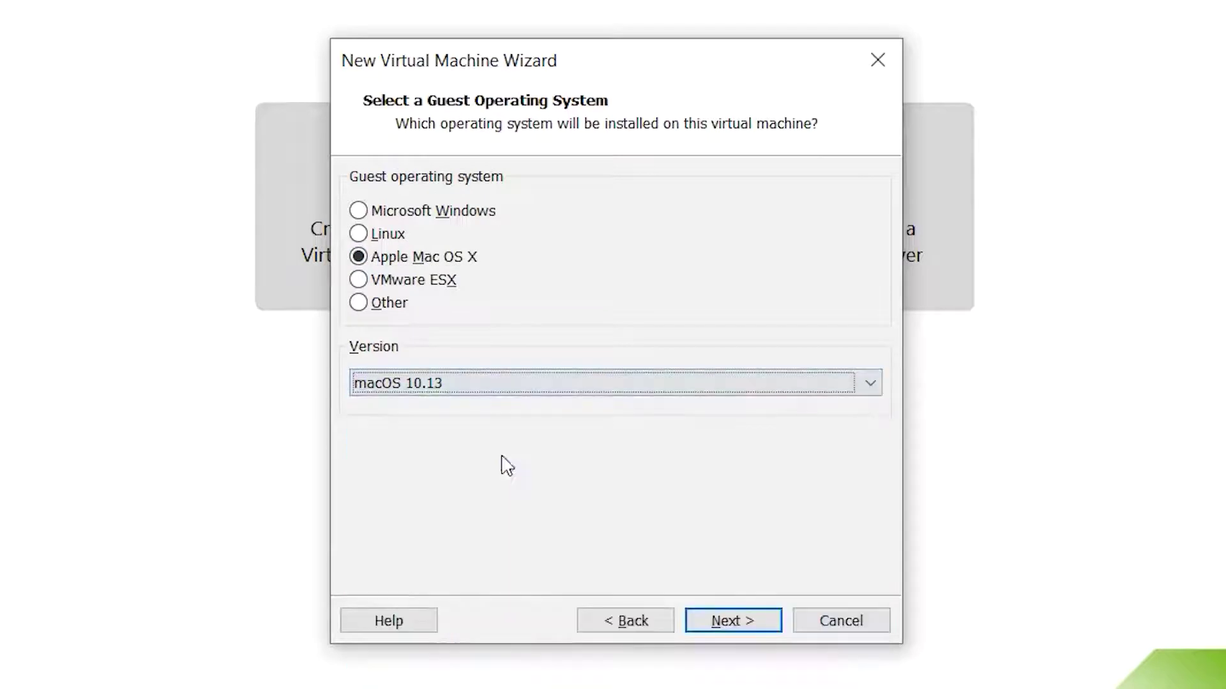
left_click(765, 631)
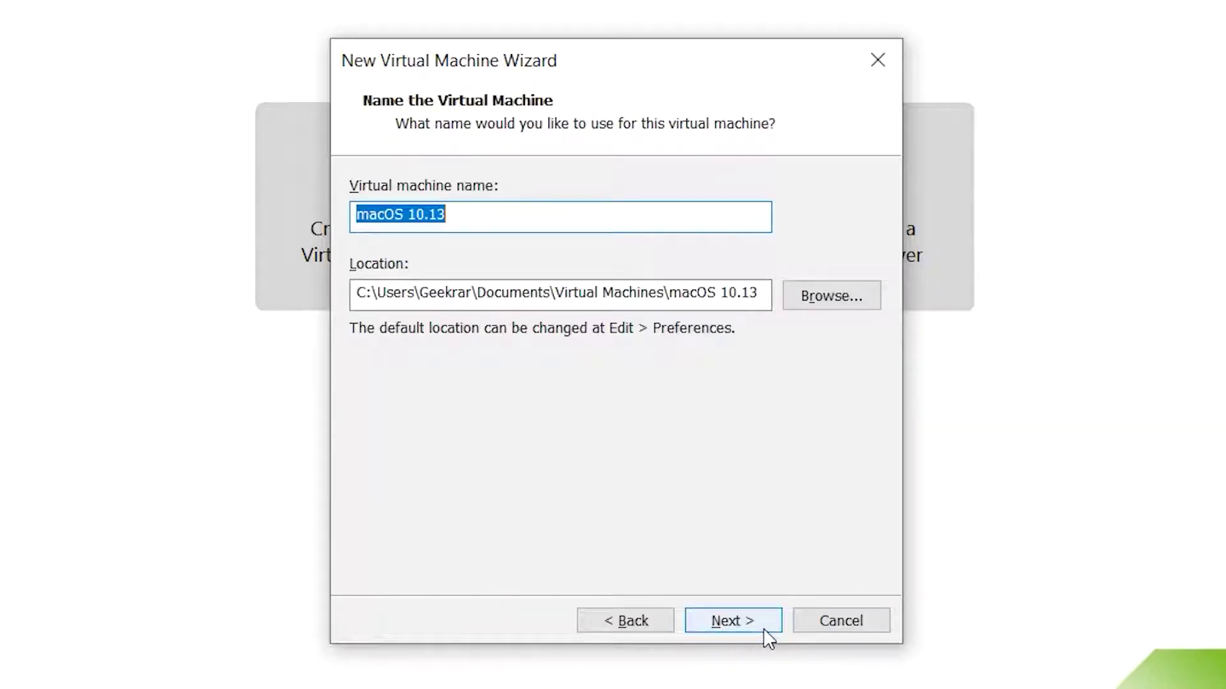
type("macOS High S")
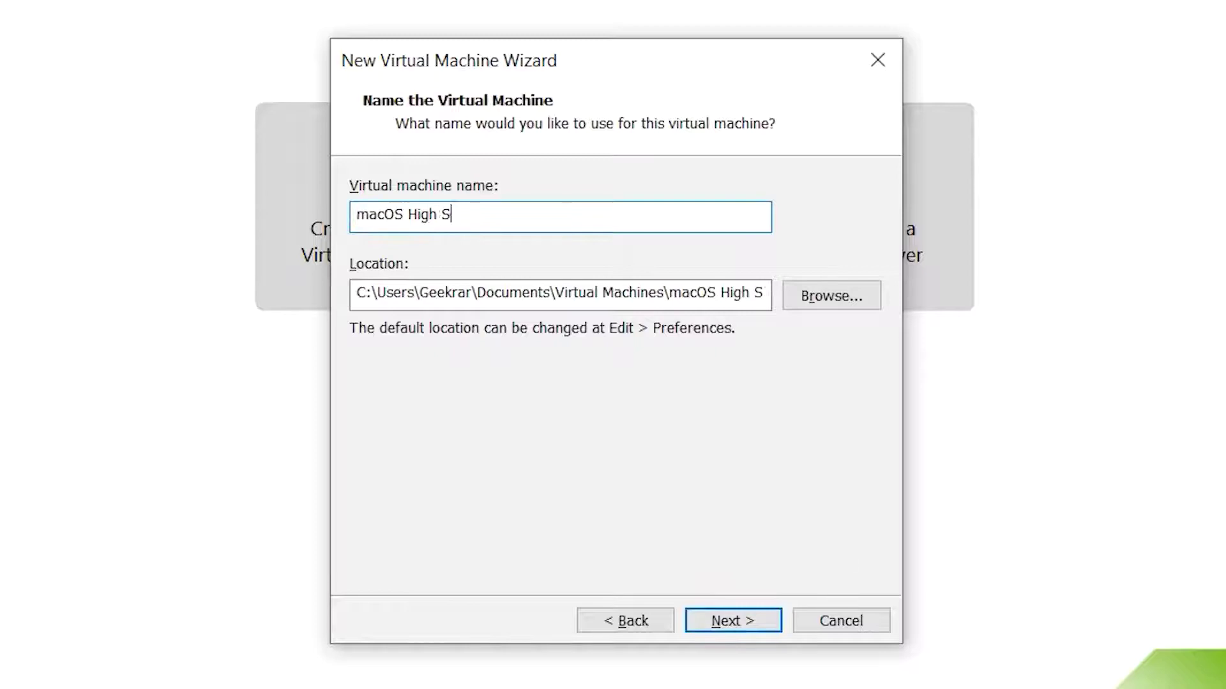
type("ierra")
- Store the virtual machine in C:\Virtual Machines\High Sierra
left_click(830, 297)
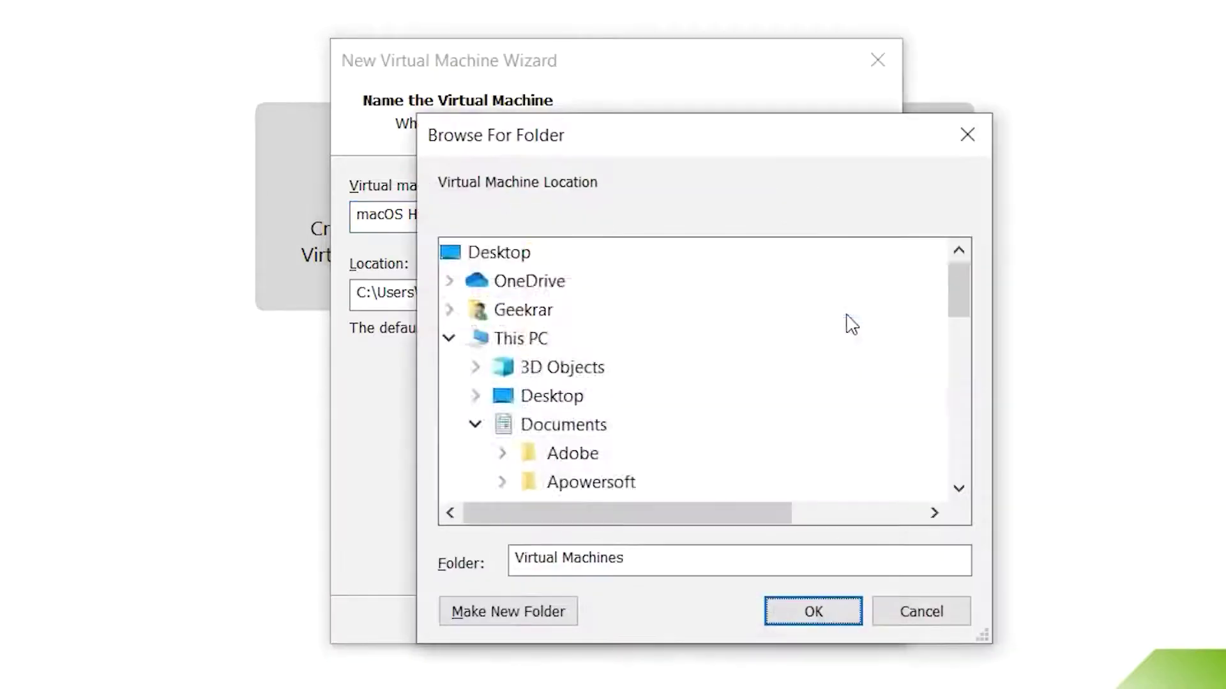
scroll(463, 350, "up", 5)
left_click(473, 339)
scroll(613, 445, "down", 6)
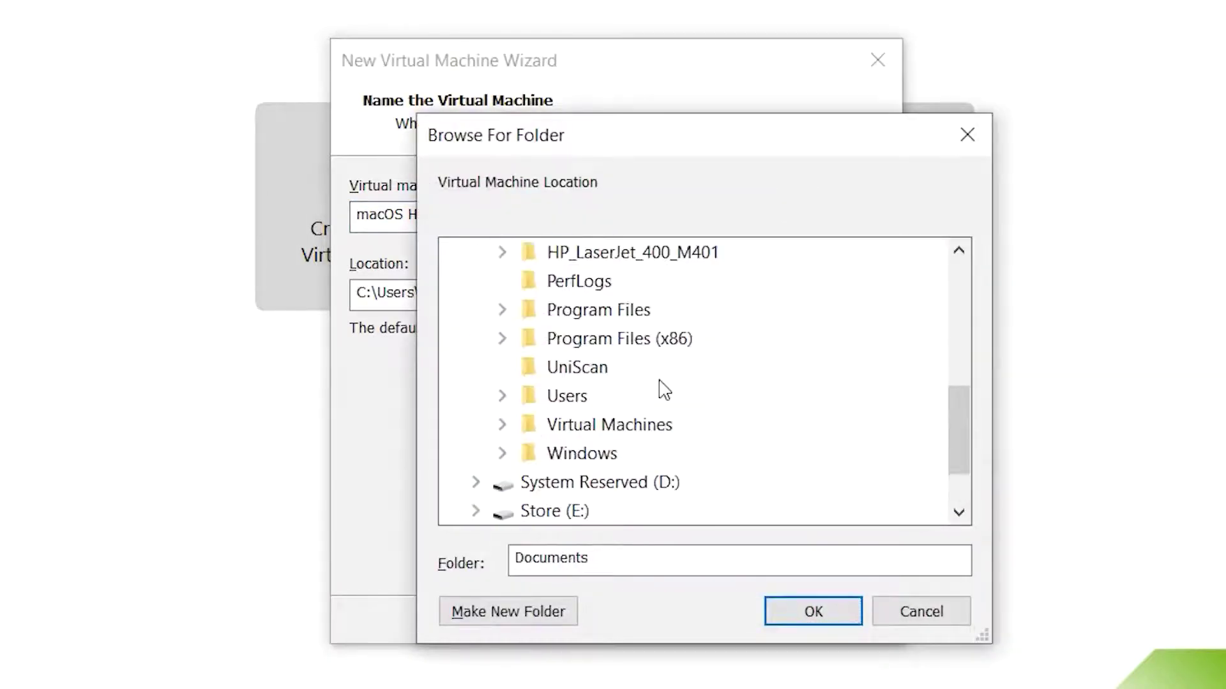
left_click(632, 369)
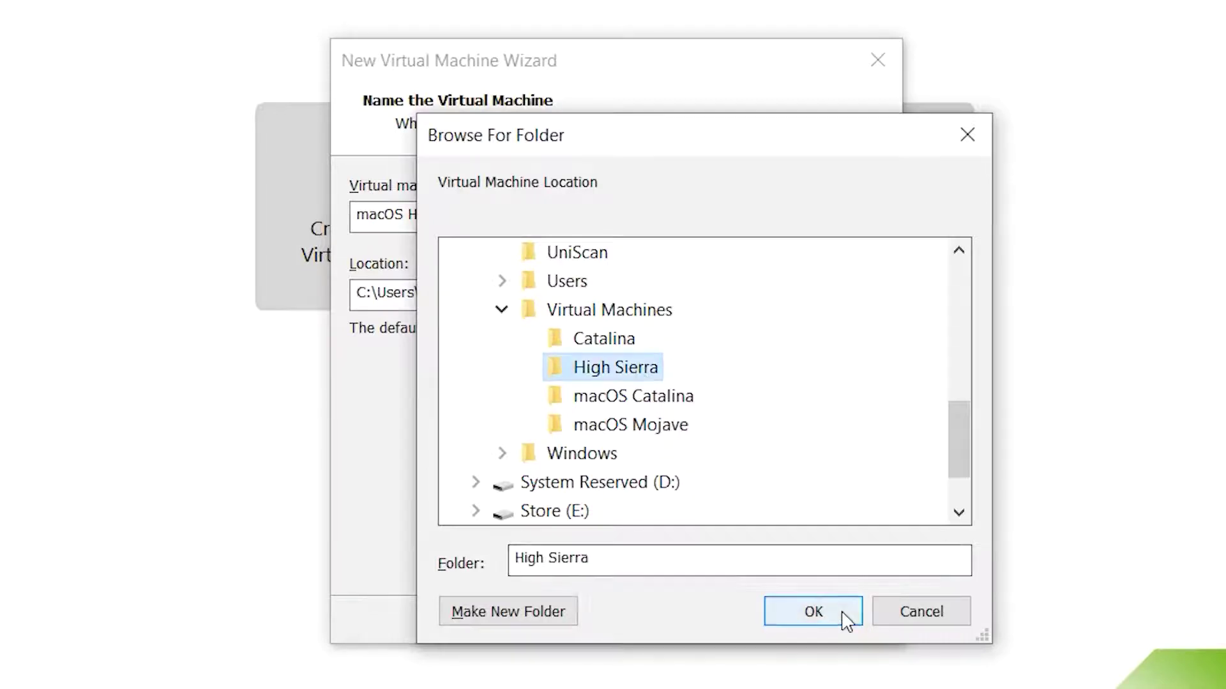
left_click(842, 614)
left_click(761, 617)
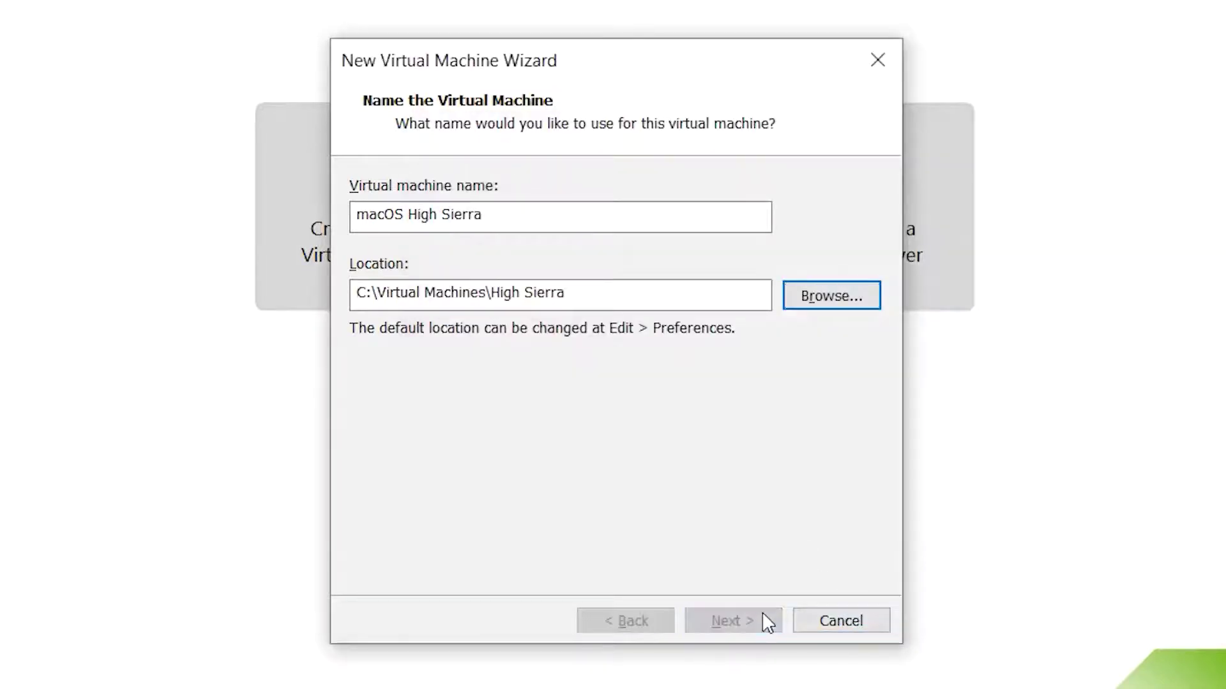
- Give it a 100 GB disk stored as a single file and finish creating the VM
left_click(548, 362)
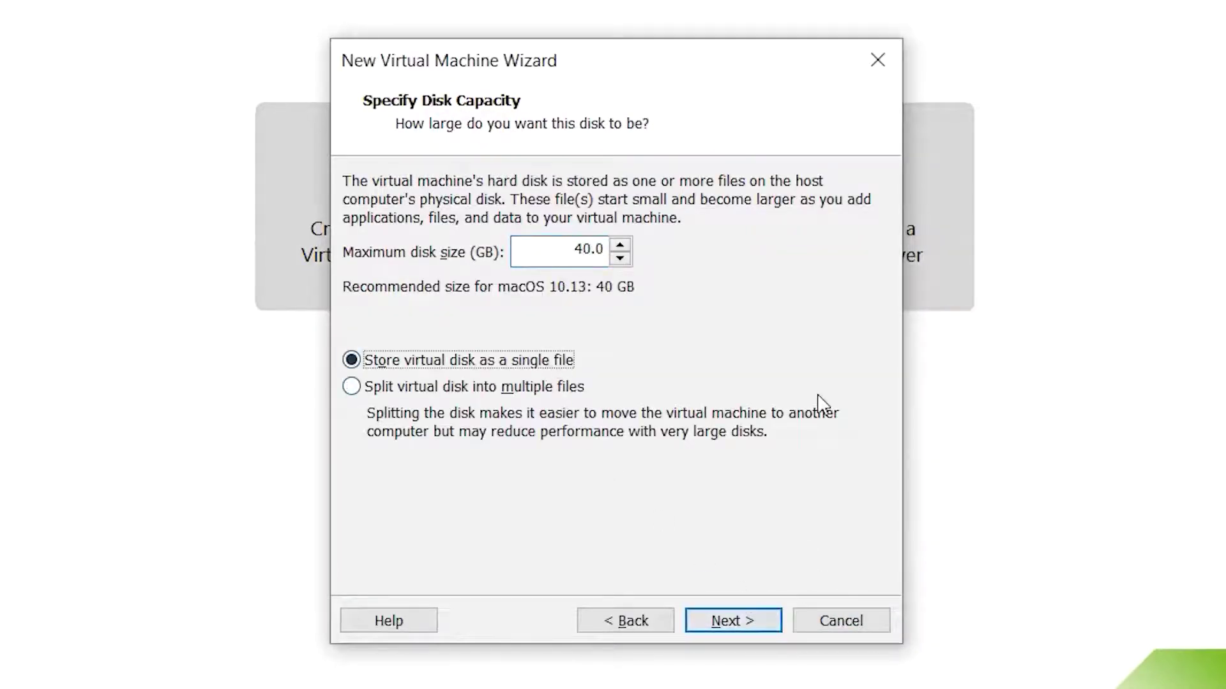
type("1")
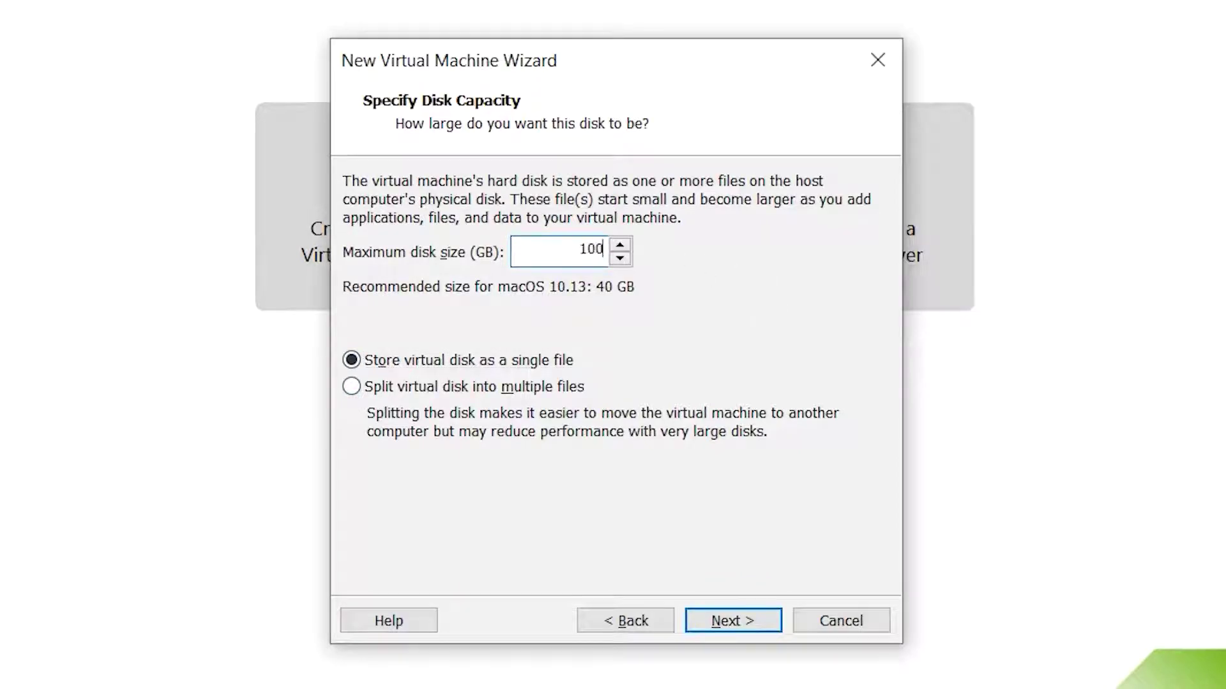
left_click(773, 618)
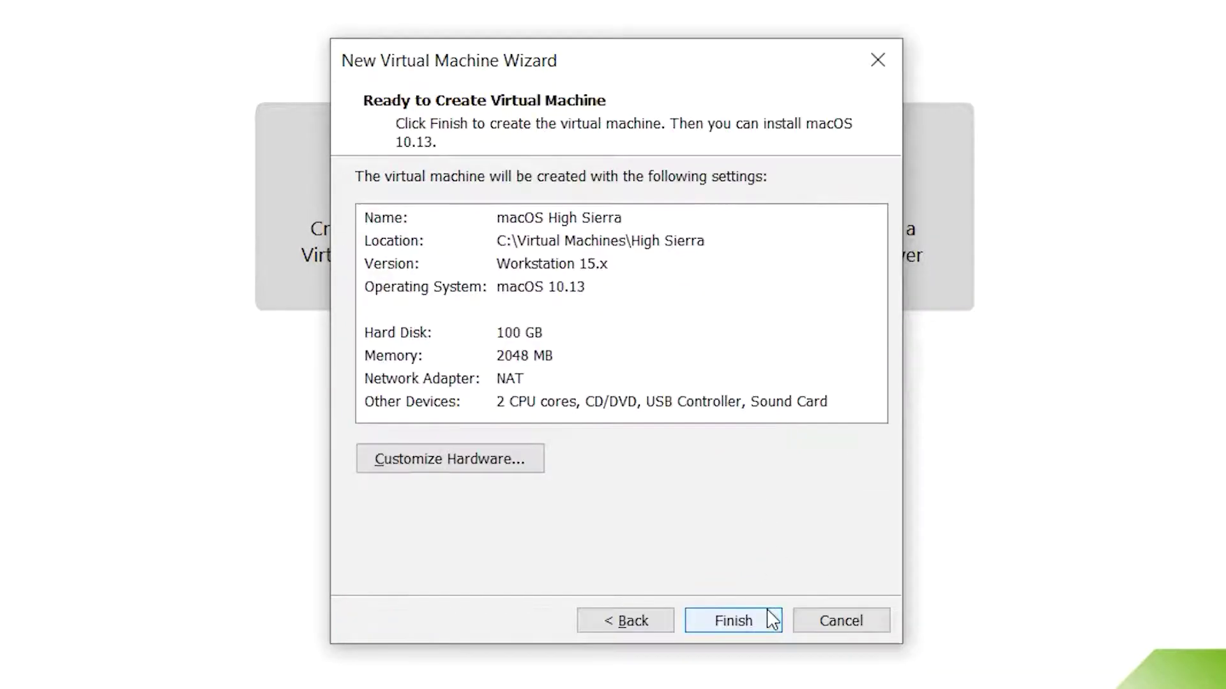
left_click(773, 619)
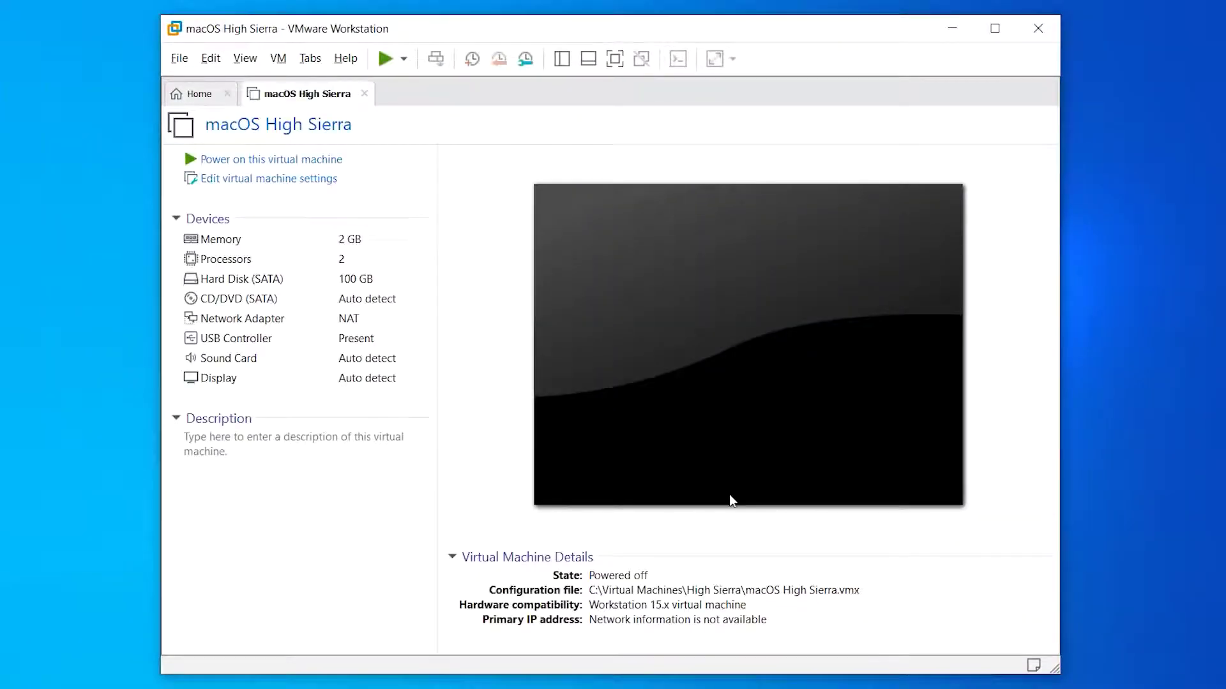
- Give the VM 8 GB memory, 2 processors × 2 cores, and a CD/DVD using an ISO image file
left_click(351, 181)
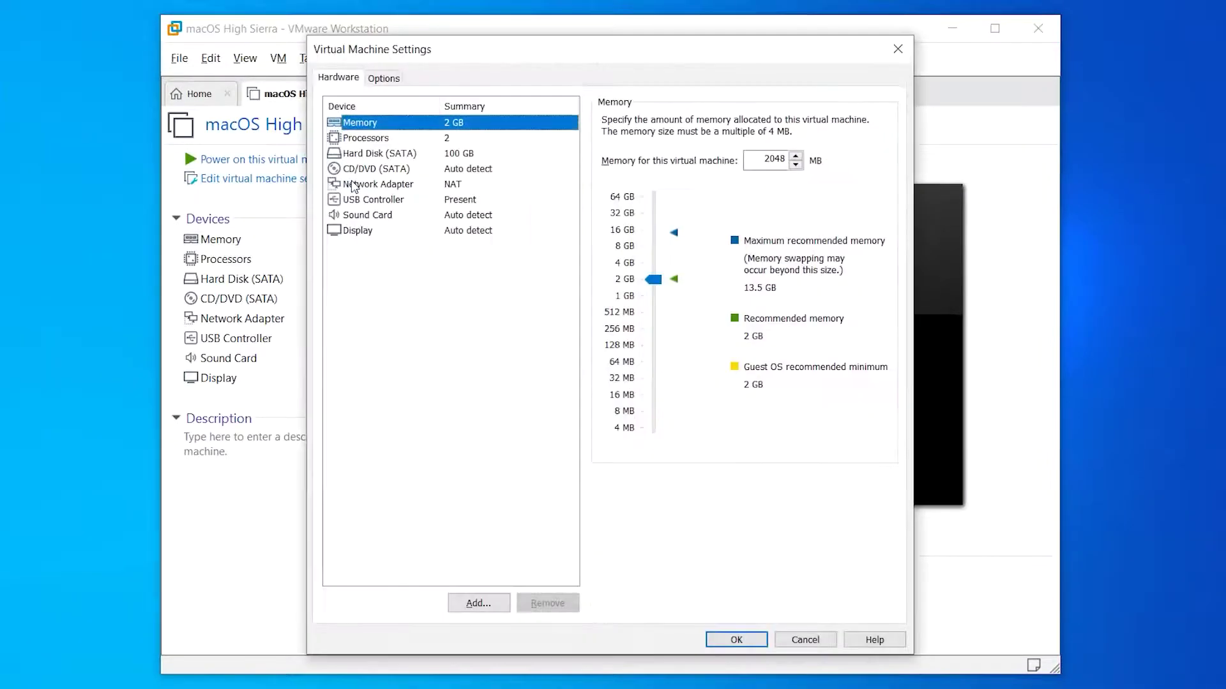
left_click(660, 243)
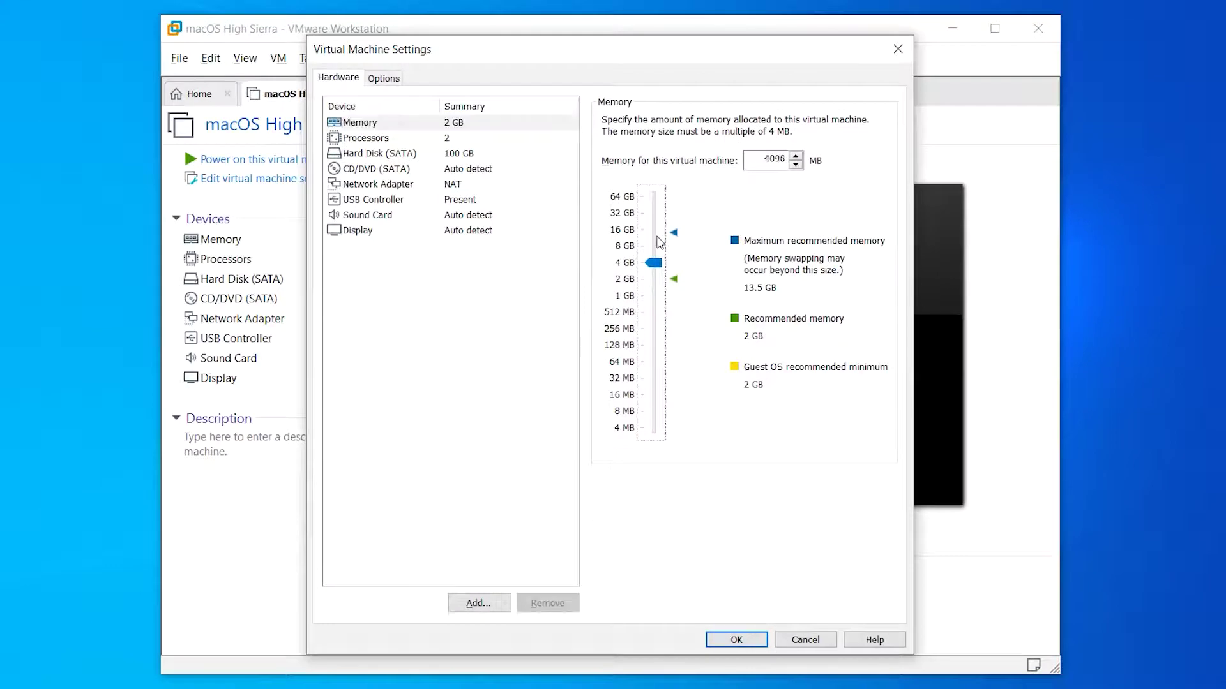
left_click(654, 240)
left_click(461, 144)
left_click(810, 146)
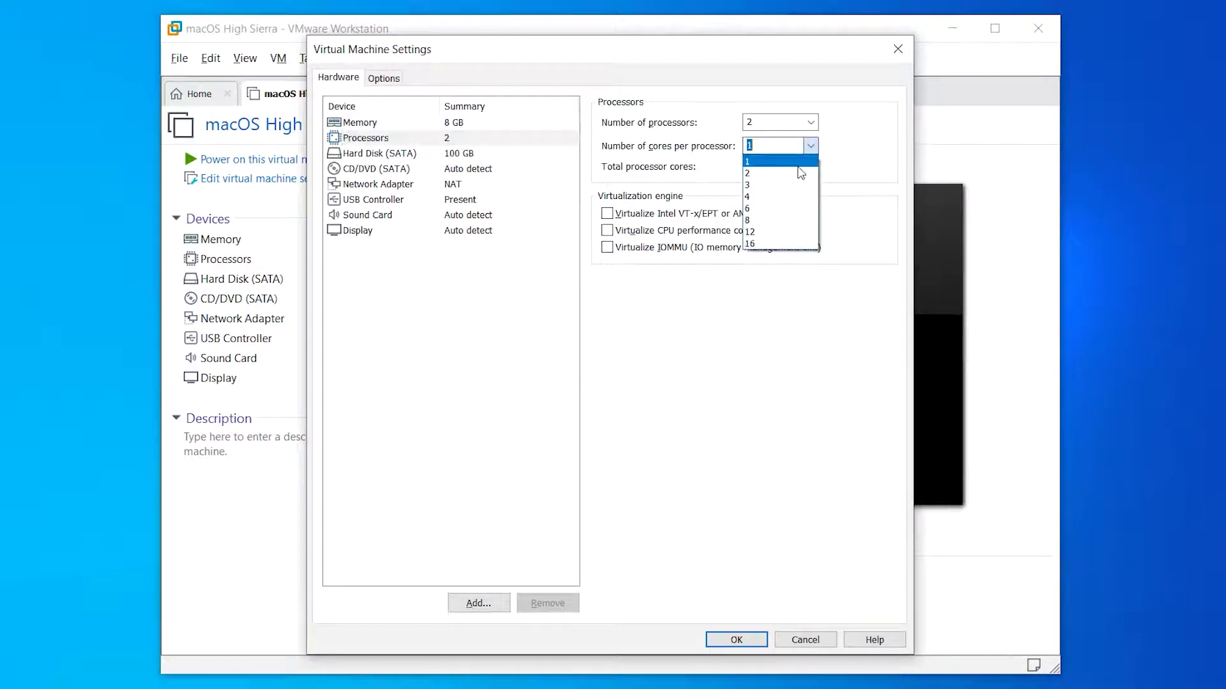
left_click(792, 174)
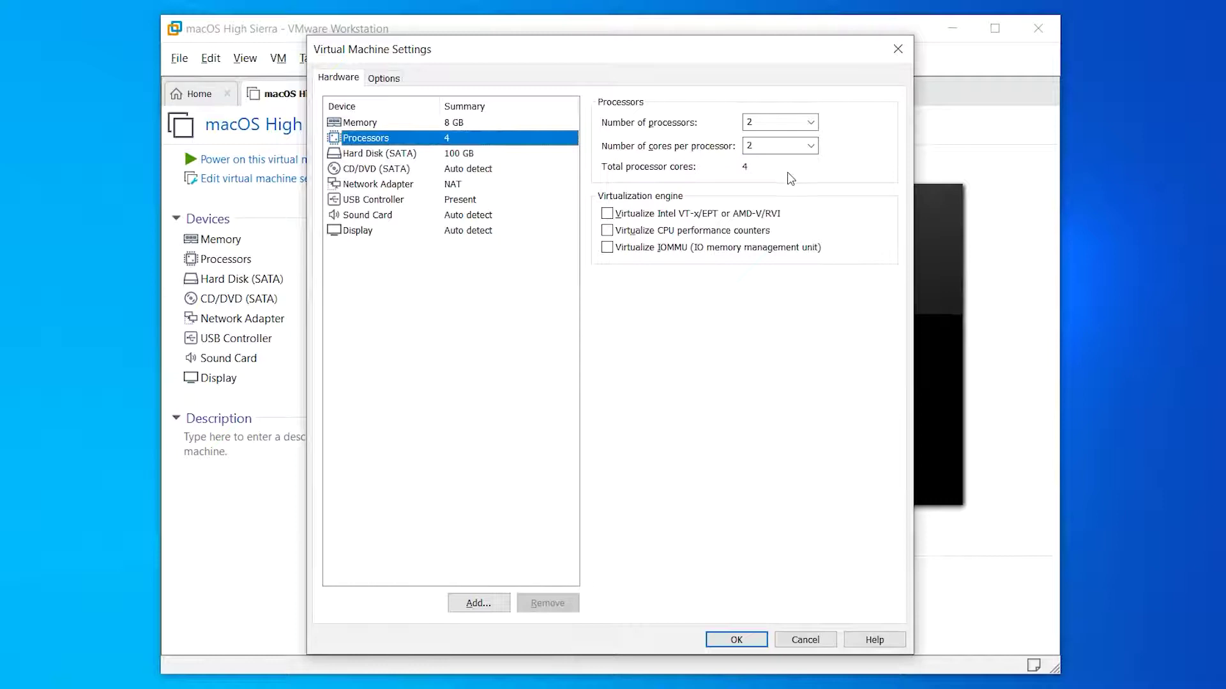
left_click(498, 170)
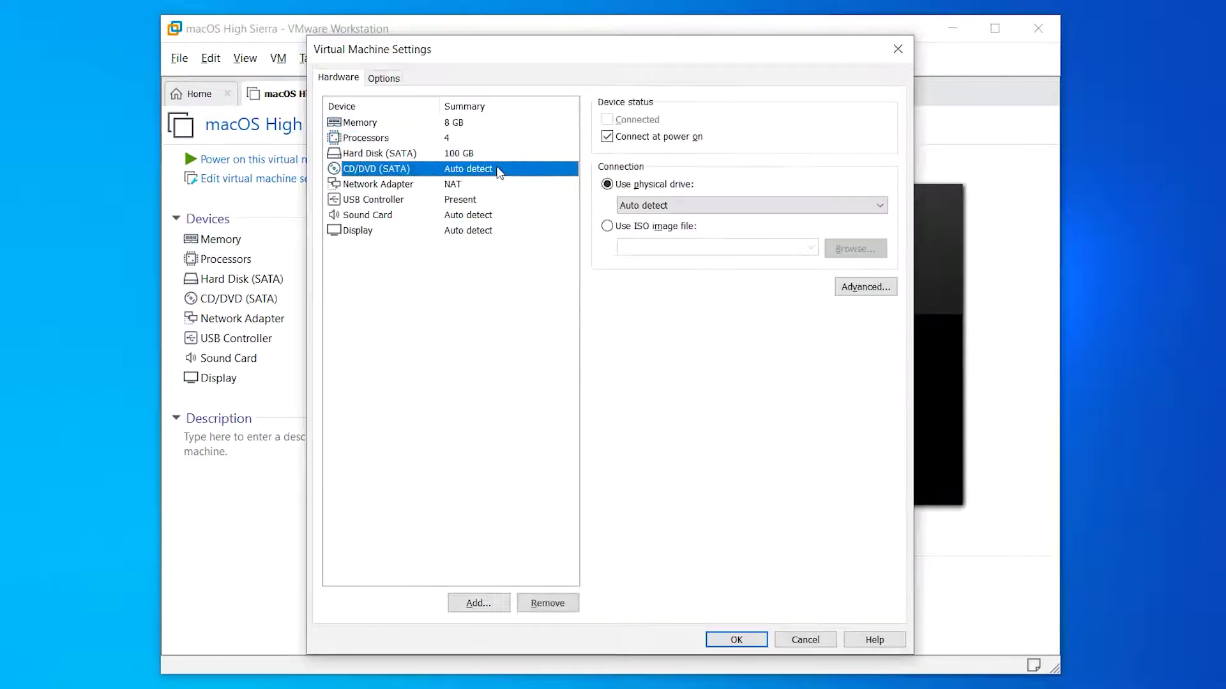
left_click(663, 231)
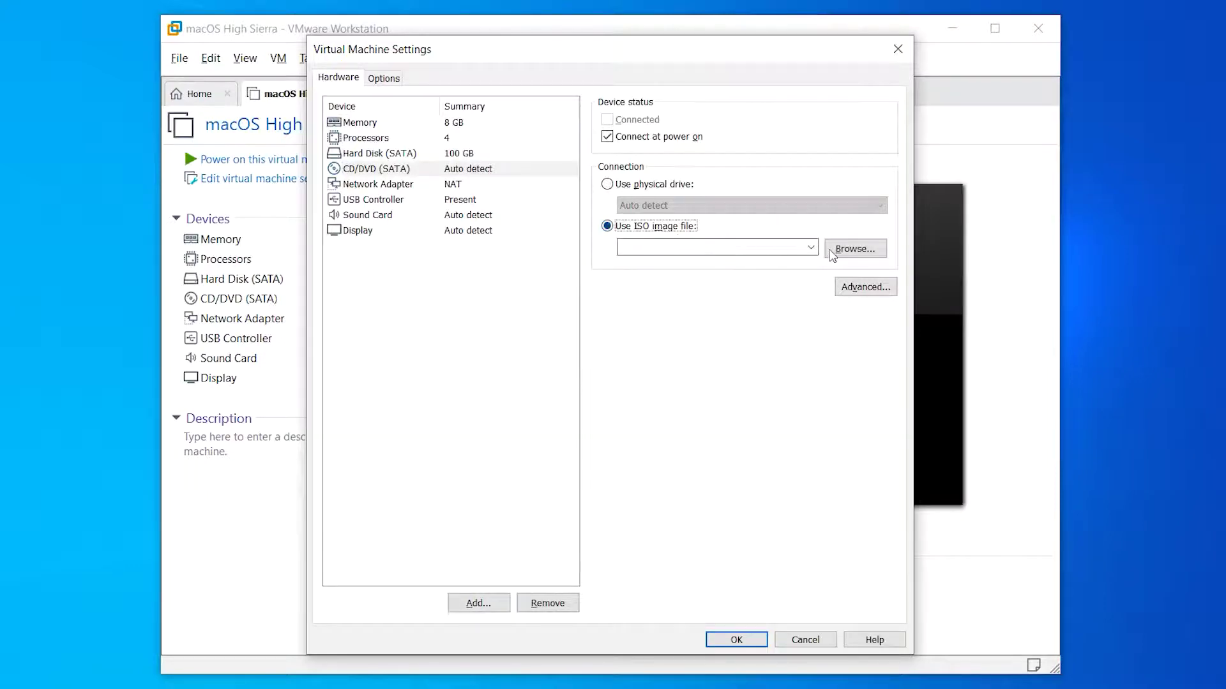
- Attach the macOS High Sierra ISO from Downloads > Compressed to the CD/DVD drive
left_click(849, 249)
left_click(389, 264)
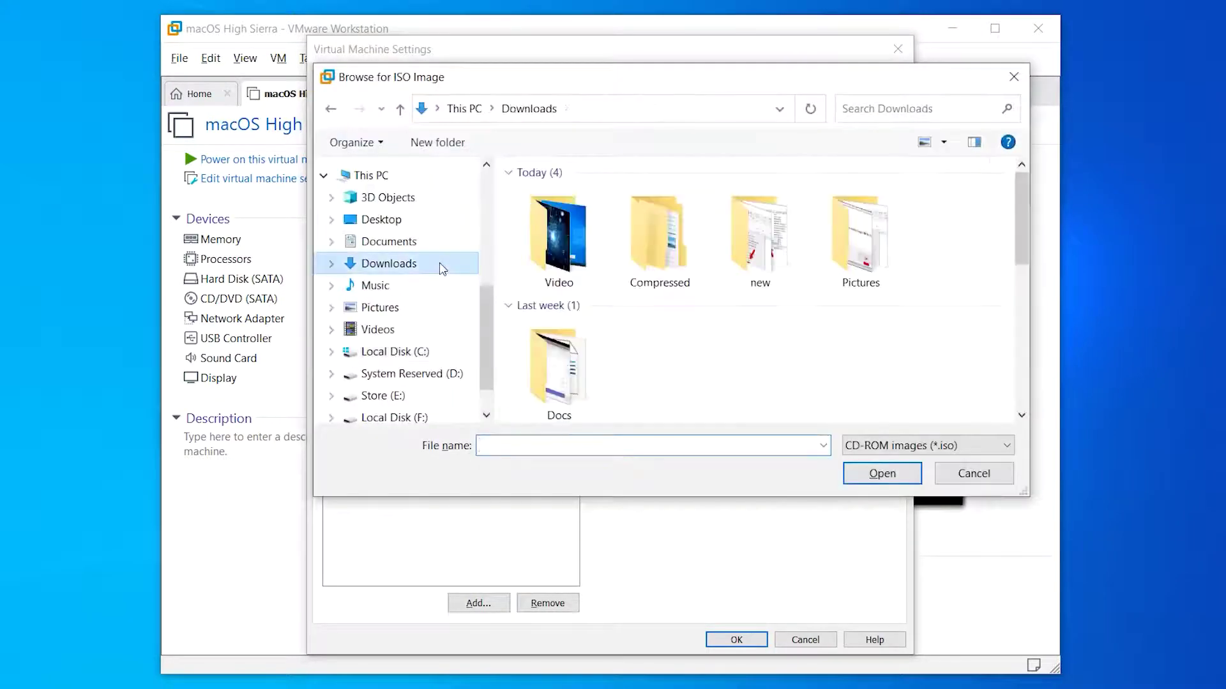
double_click(659, 239)
double_click(653, 171)
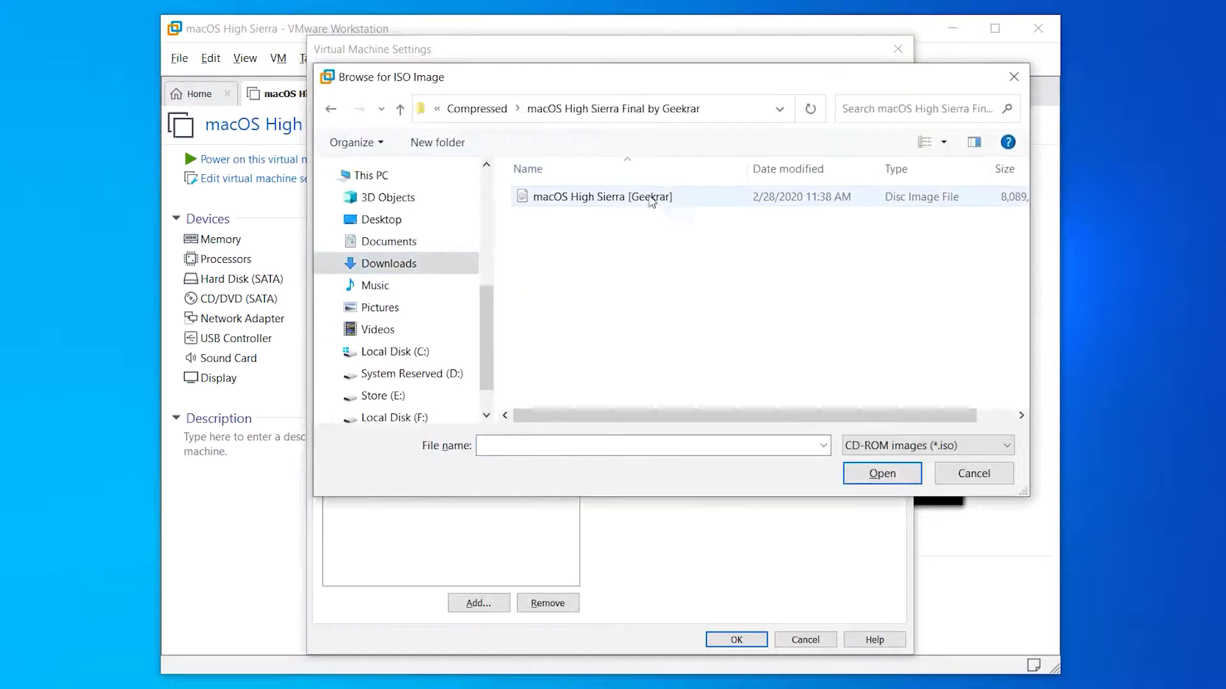
left_click(654, 197)
left_click(882, 473)
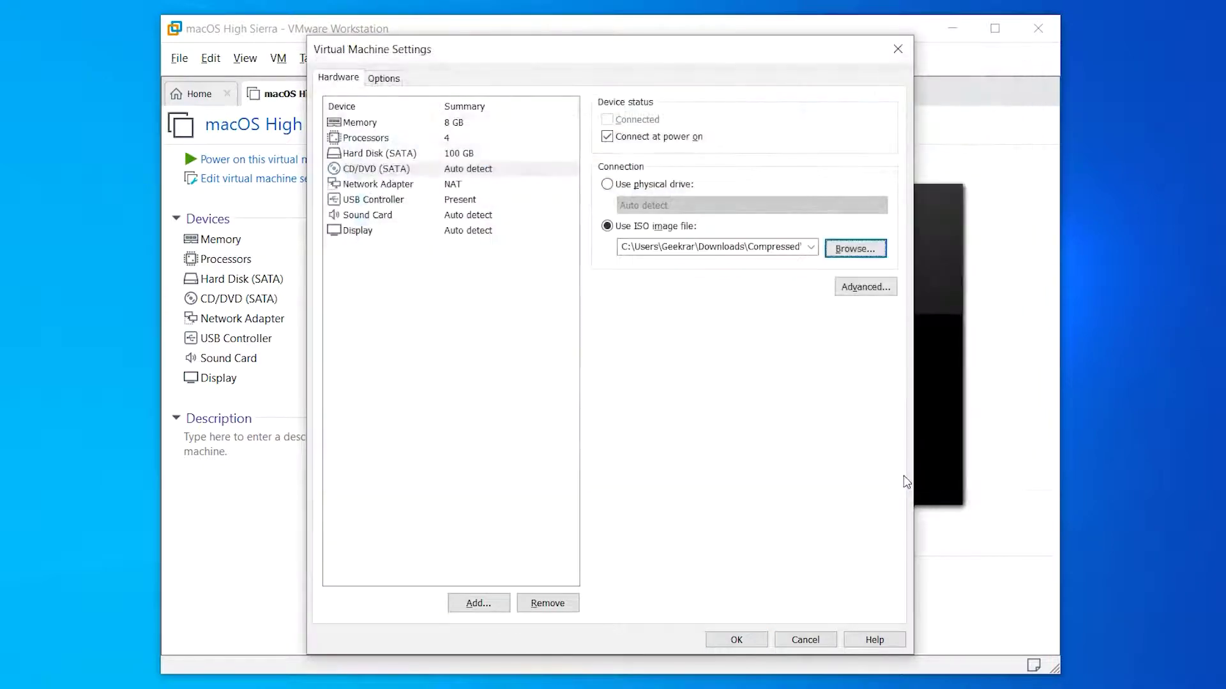
- Save the VM settings and close VMware Workstation
left_click(480, 201)
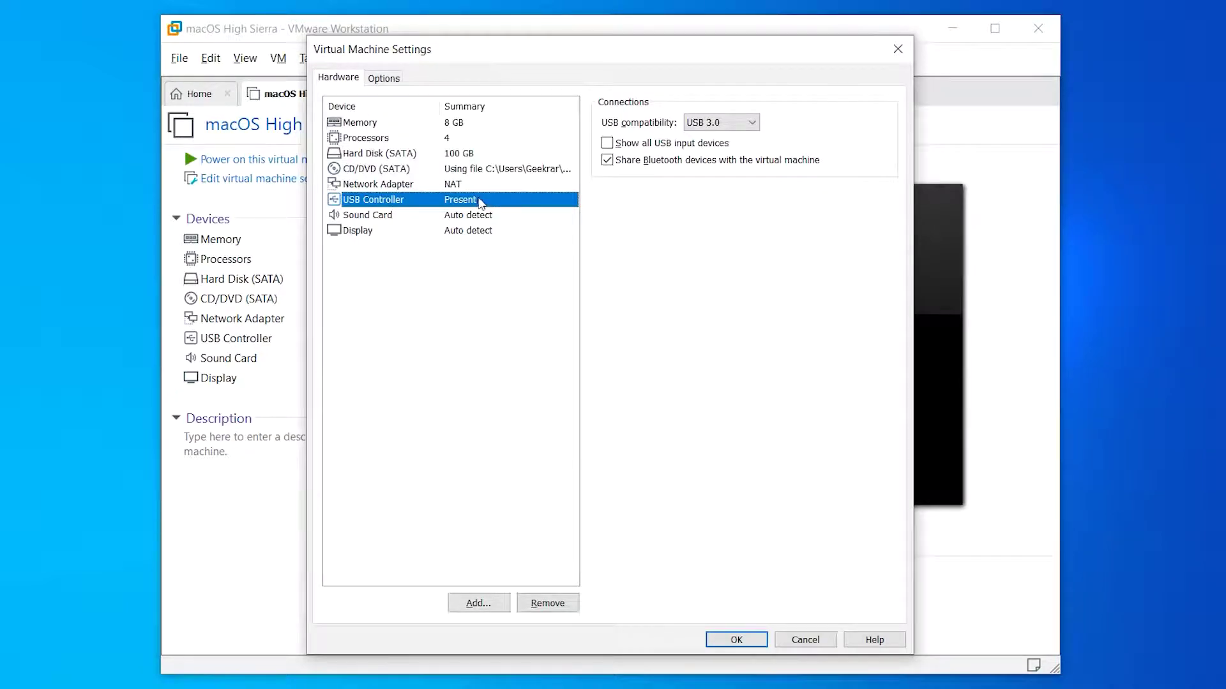
left_click(736, 640)
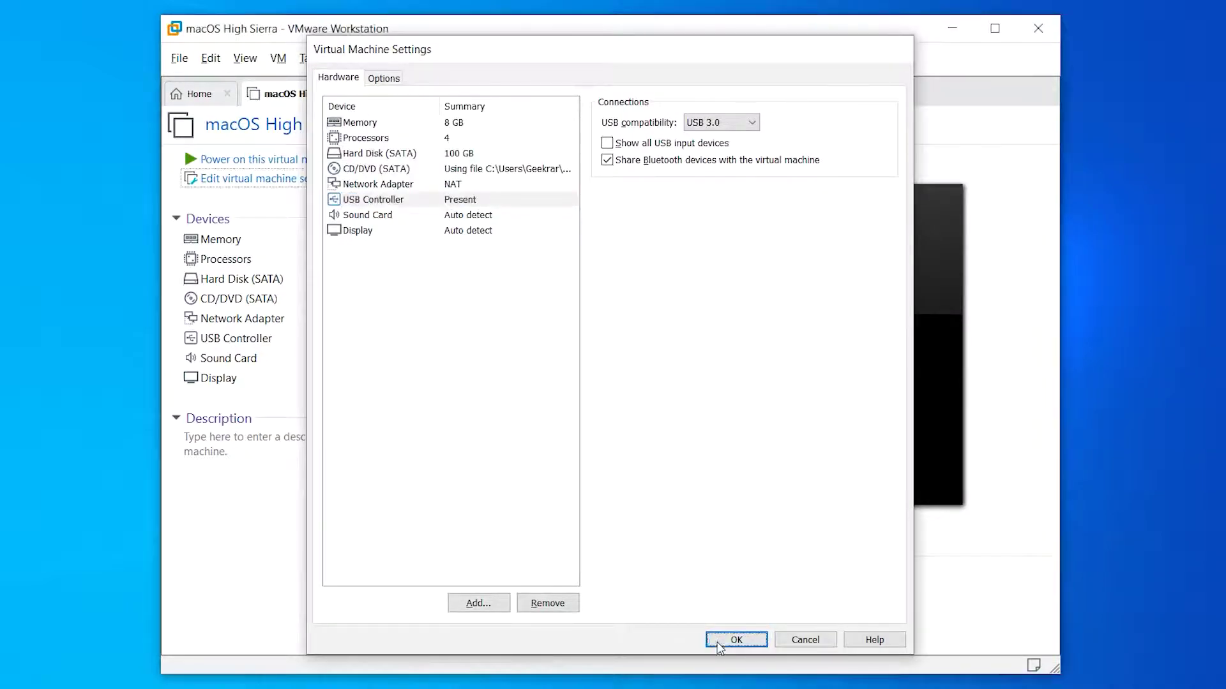
left_click(1038, 28)
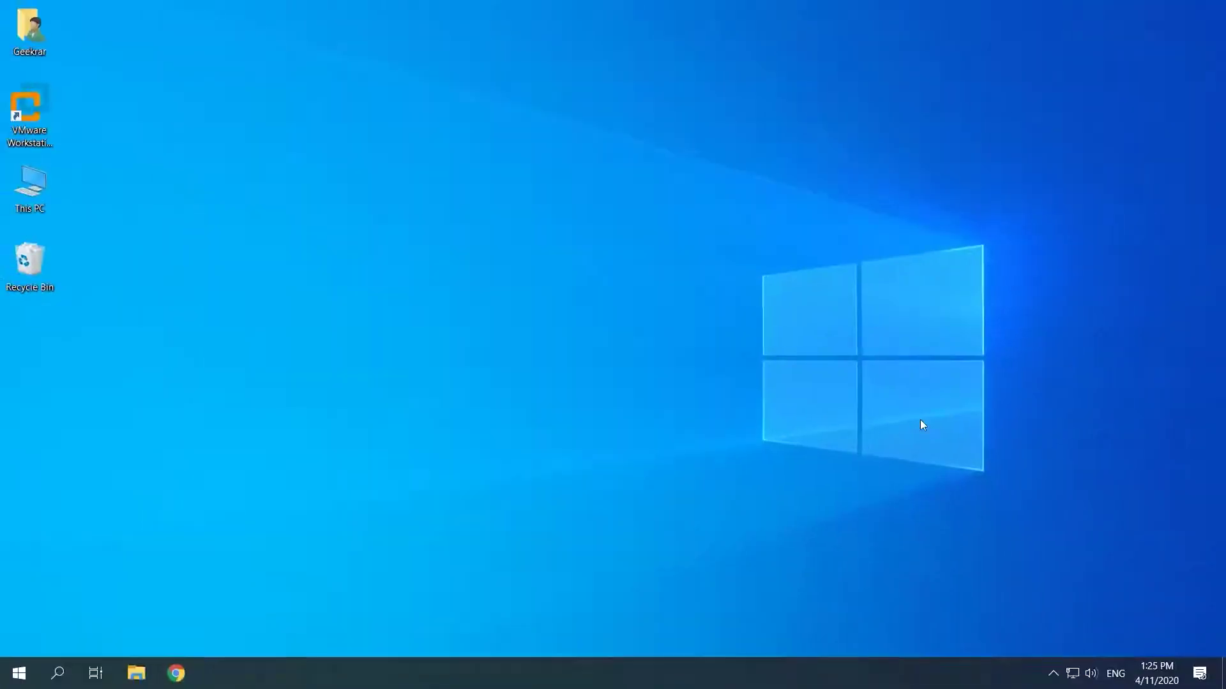
- Open macOS High Sierra.vmx from C:\Virtual Machines\High Sierra in Notepad
key("super+e")
double_click(600, 509)
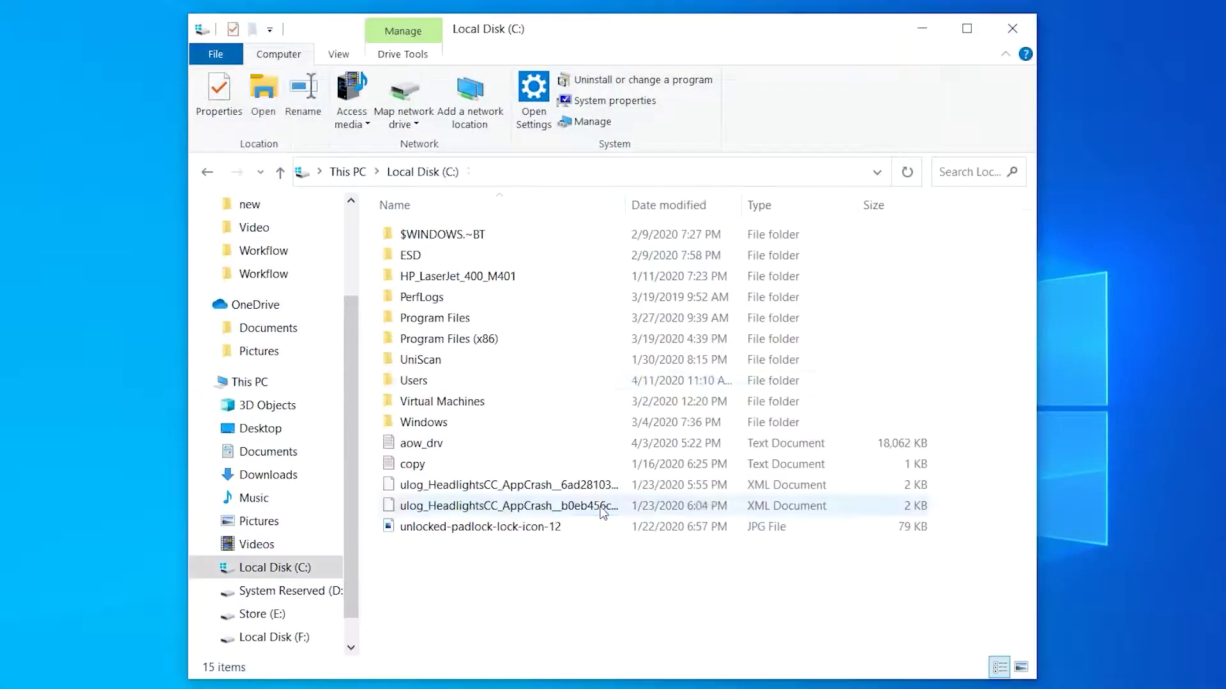
double_click(576, 404)
double_click(562, 256)
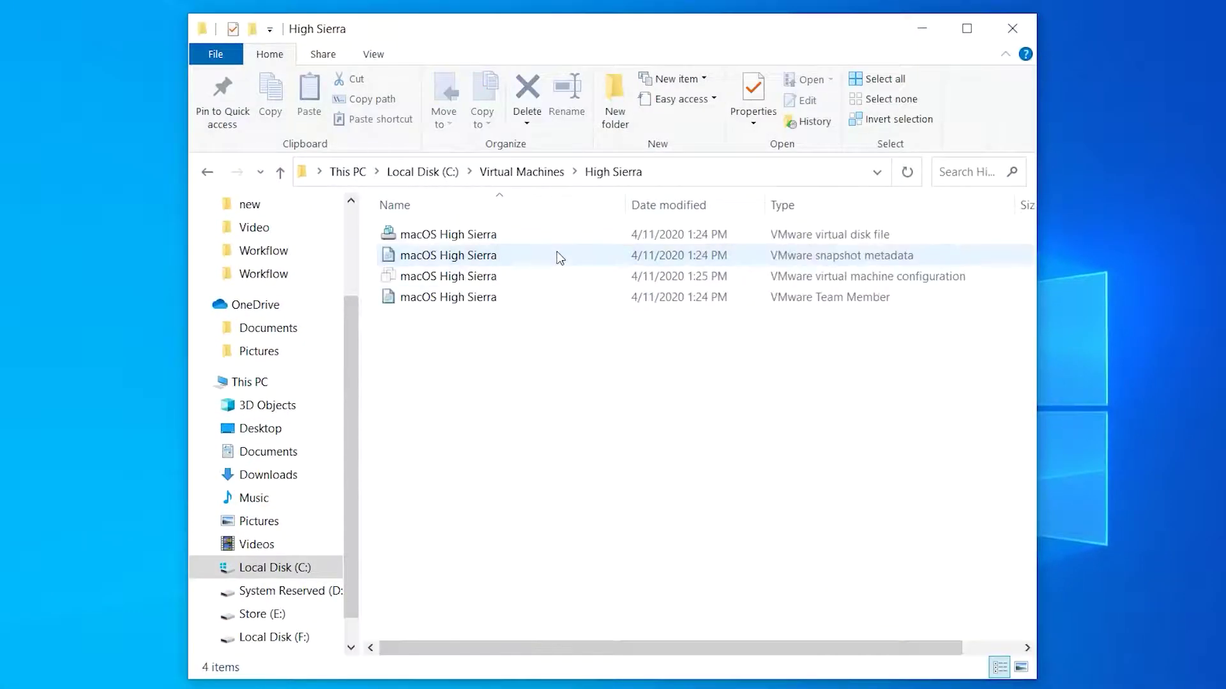
left_click(561, 282)
right_click(580, 277)
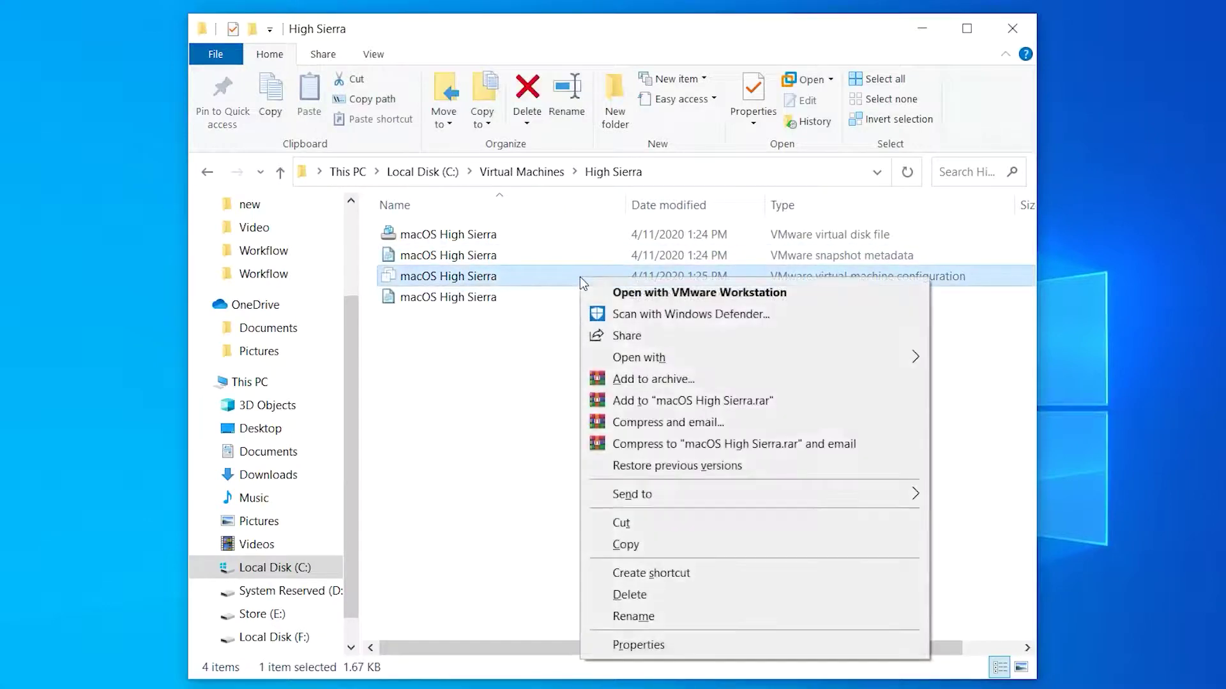
mouse_move(738, 360)
left_click(1006, 362)
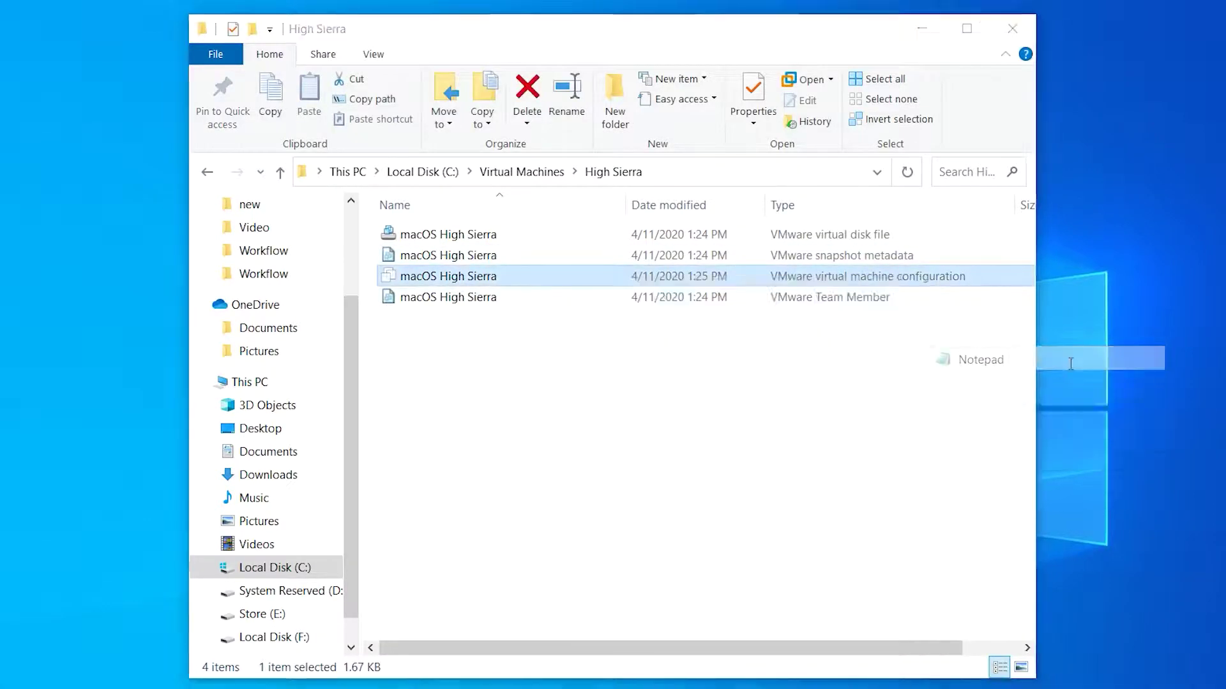
- Append smc.version = "0" to the end of the file, save it, and close Explorer
scroll(1027, 324, "down", 9)
left_click(971, 613)
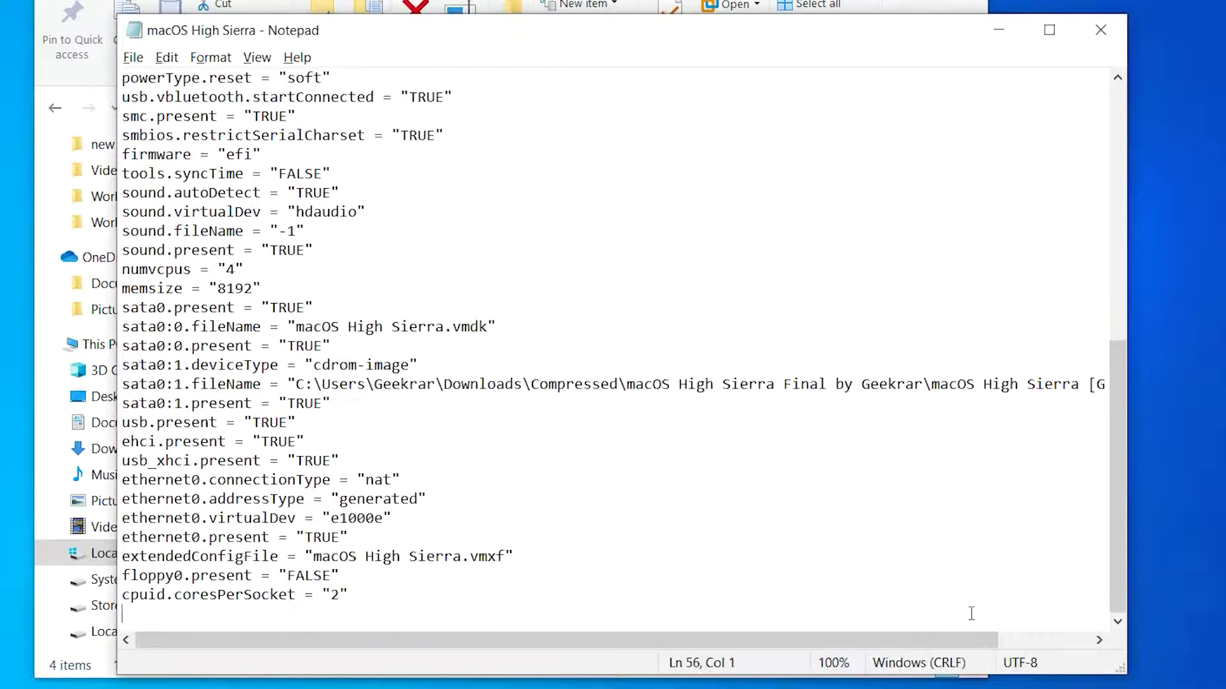
type("smc.version = \"0")
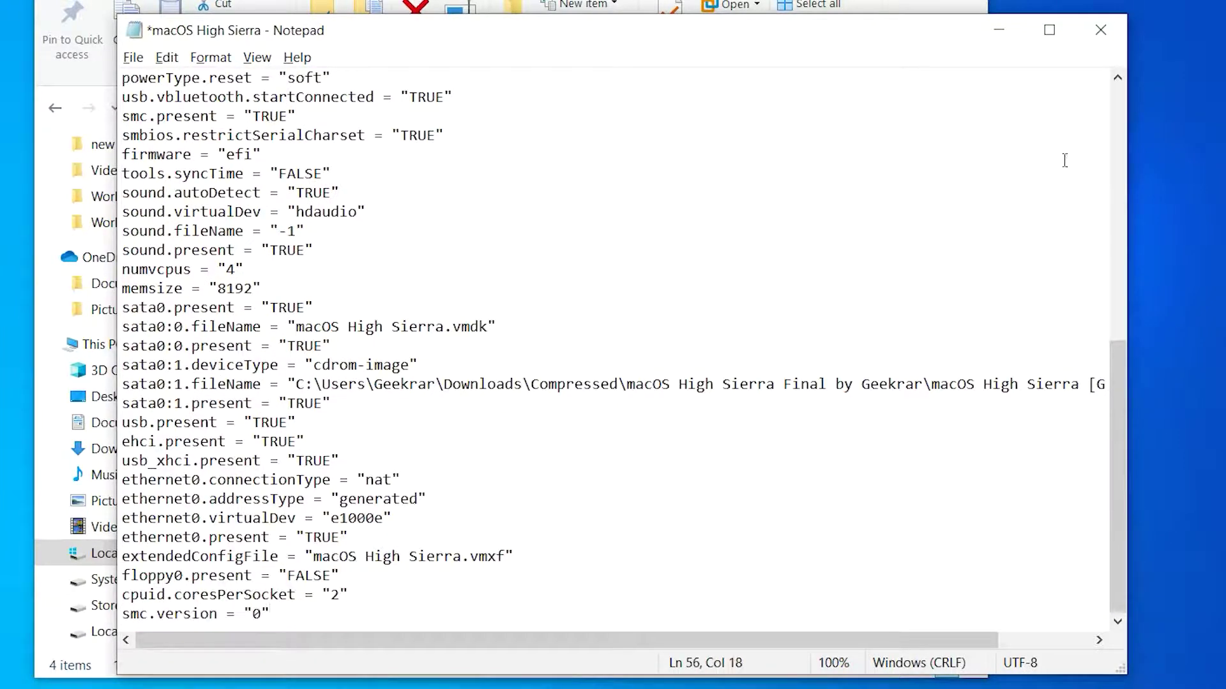
left_click(1100, 30)
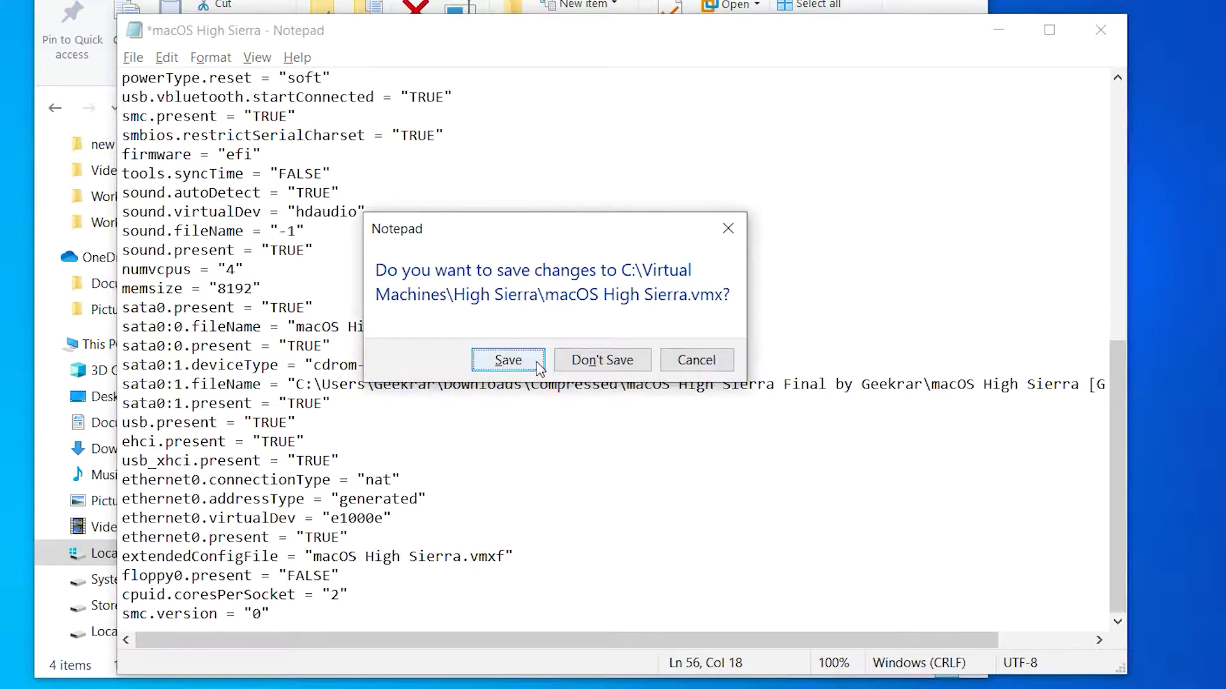
left_click(539, 362)
left_click(1011, 19)
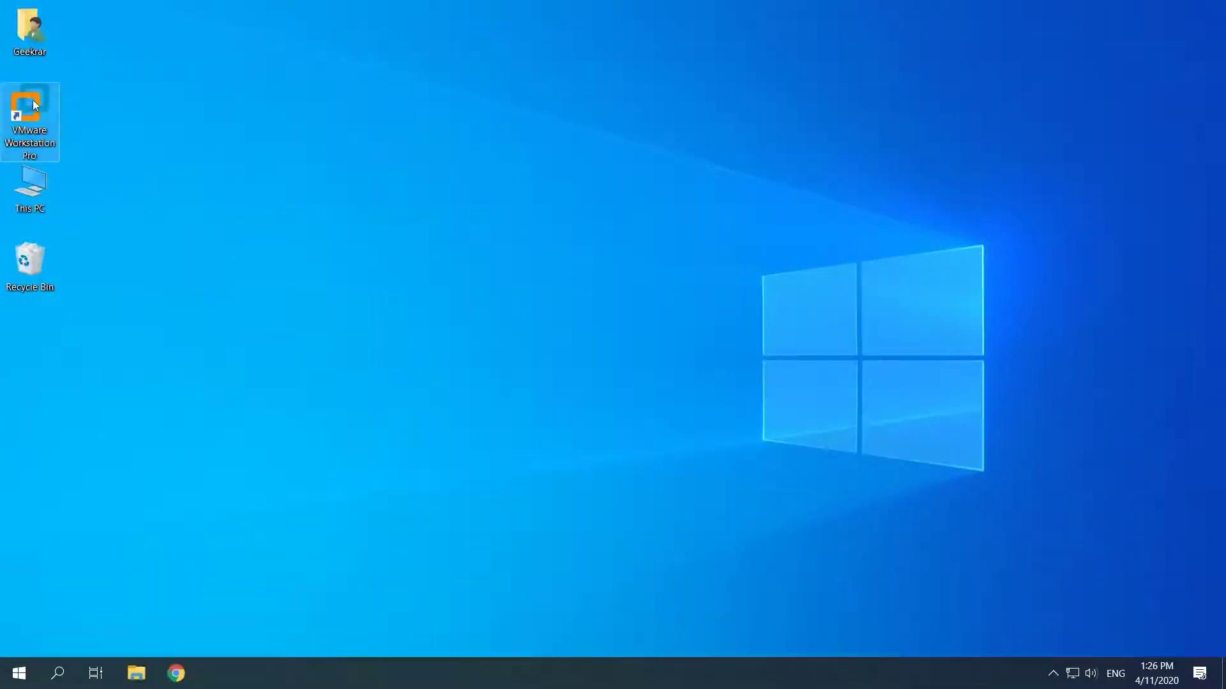
- Launch VMware Workstation and power on the macOS High Sierra VM
double_click(31, 104)
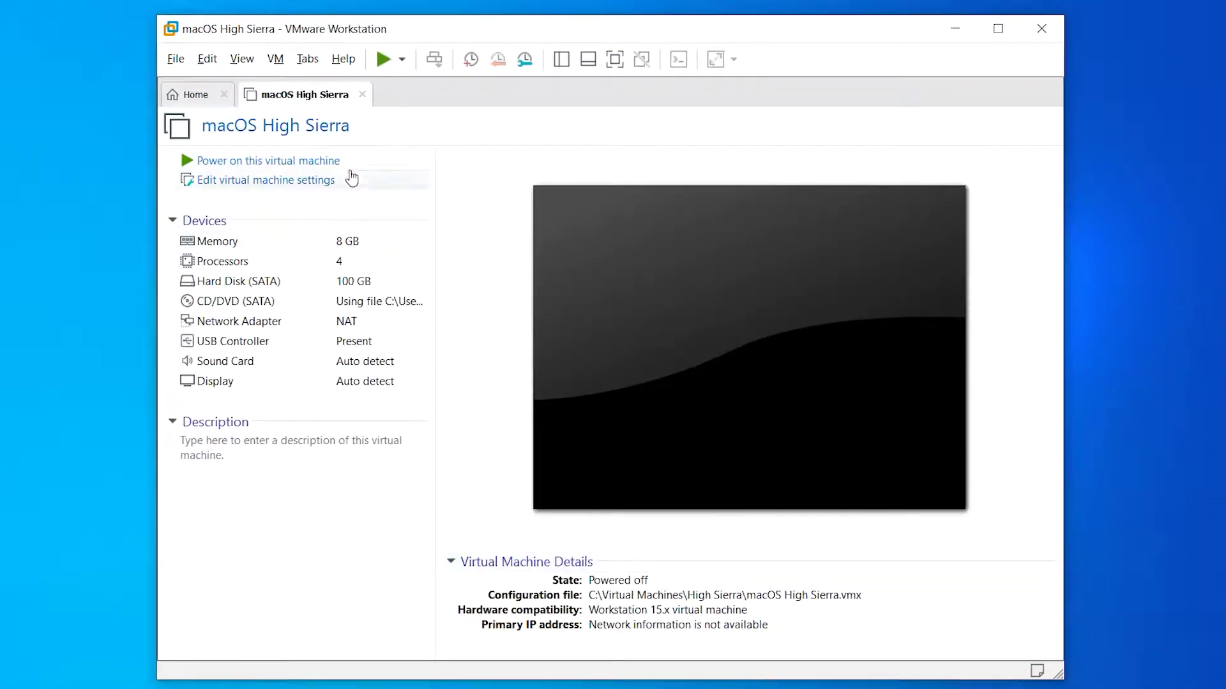
left_click(350, 165)
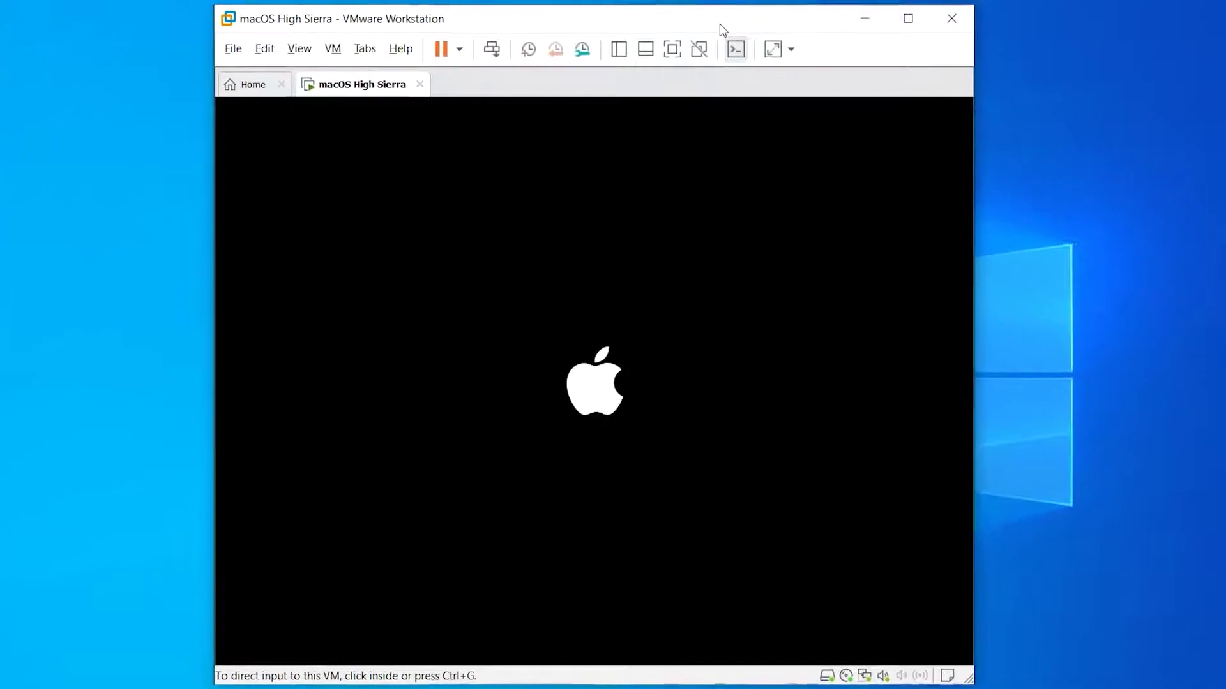
left_click(874, 427)
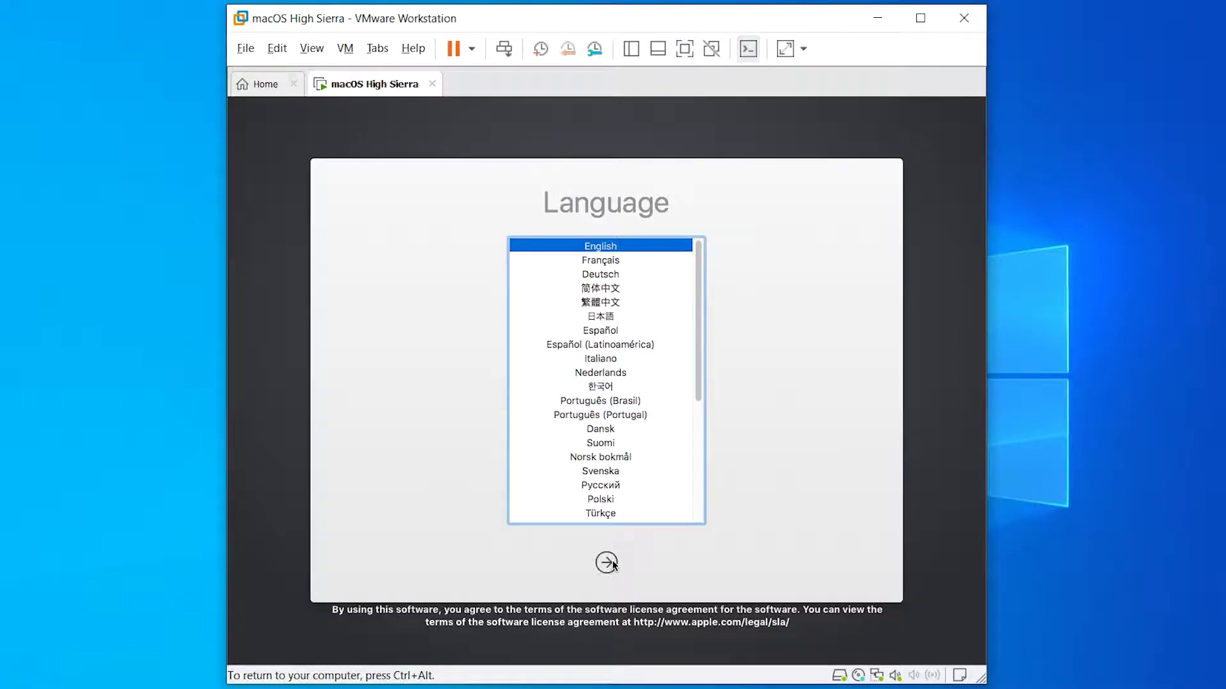
- Continue with English as the language and choose Disk Utility in macOS Utilities
key("Return")
key("ctrl+alt")
left_click(836, 629)
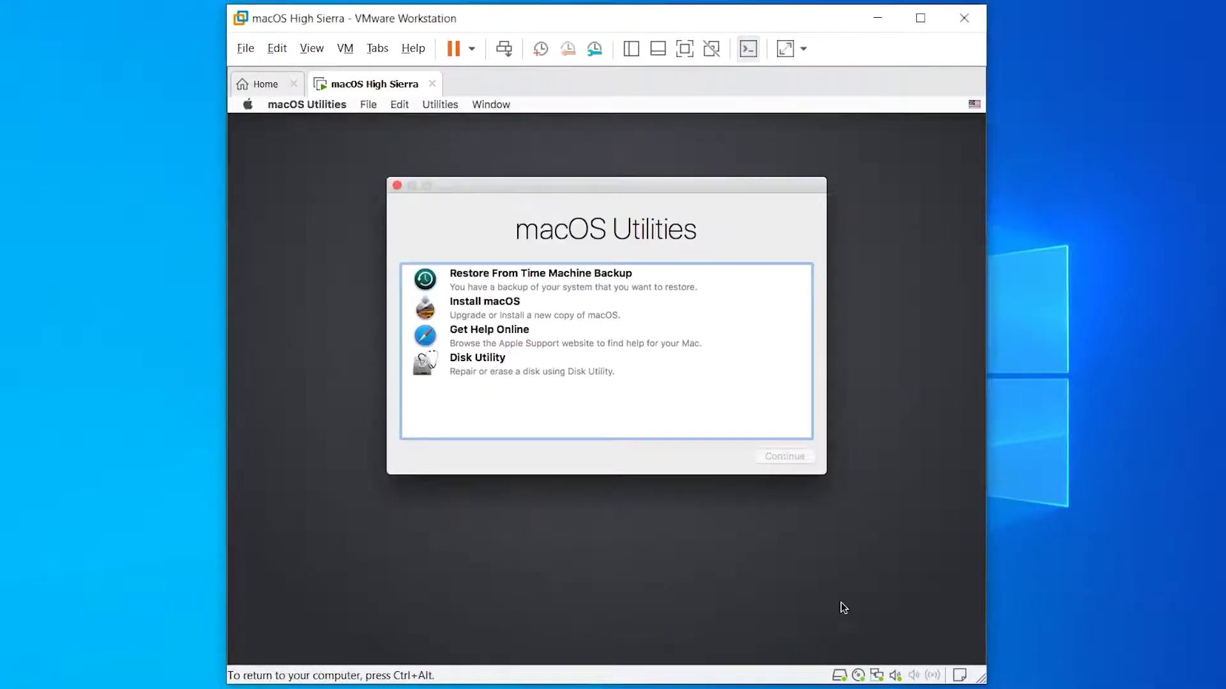
left_click(610, 364)
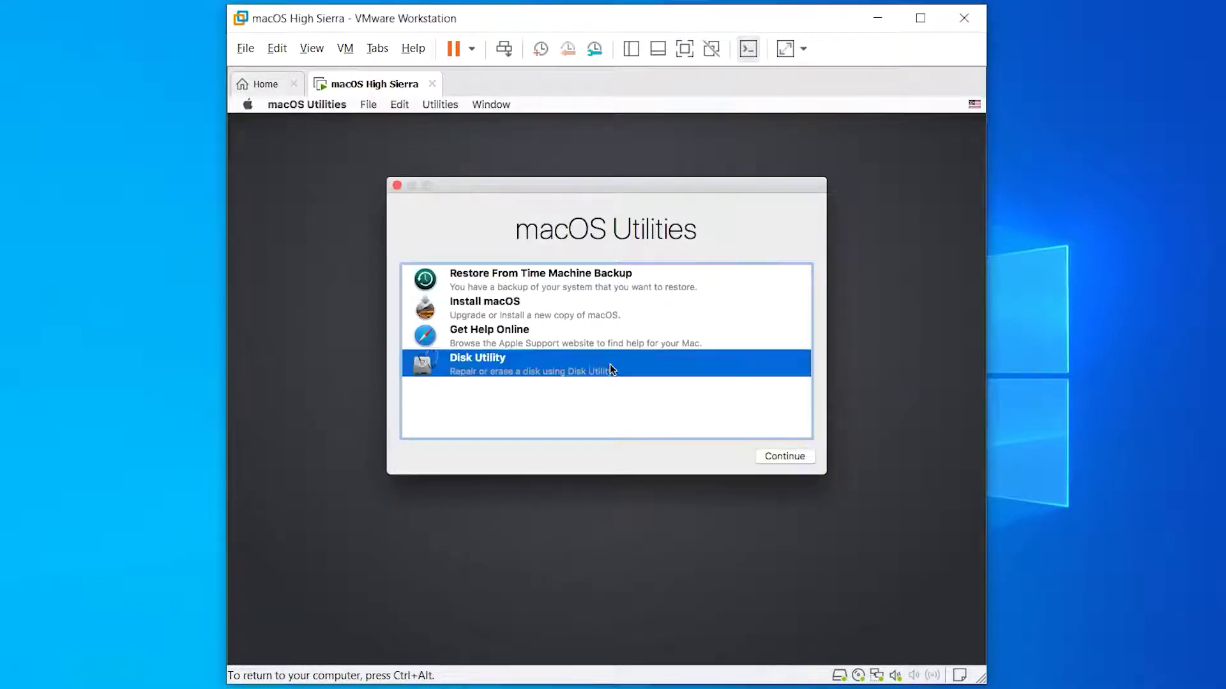
- Erase the VMware virtual SATA disk as 'macOS High Sierra', Mac OS Extended (Journaled), then close Disk Utility
left_click(791, 457)
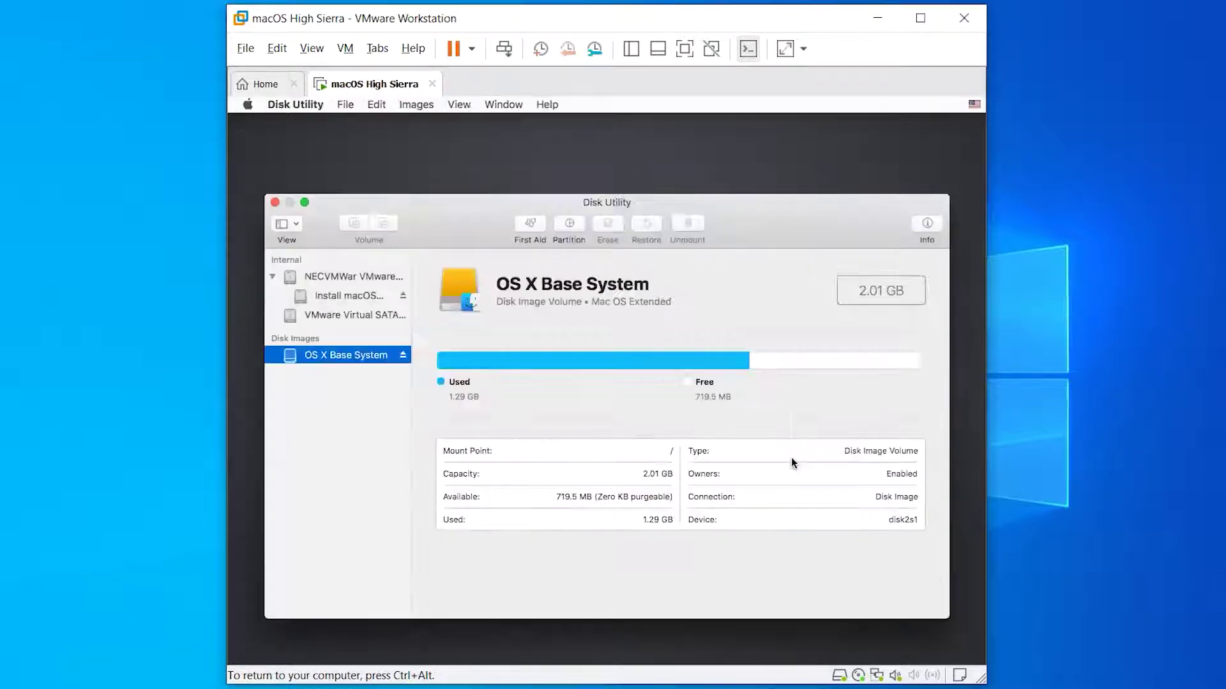
left_click(377, 315)
left_click(612, 227)
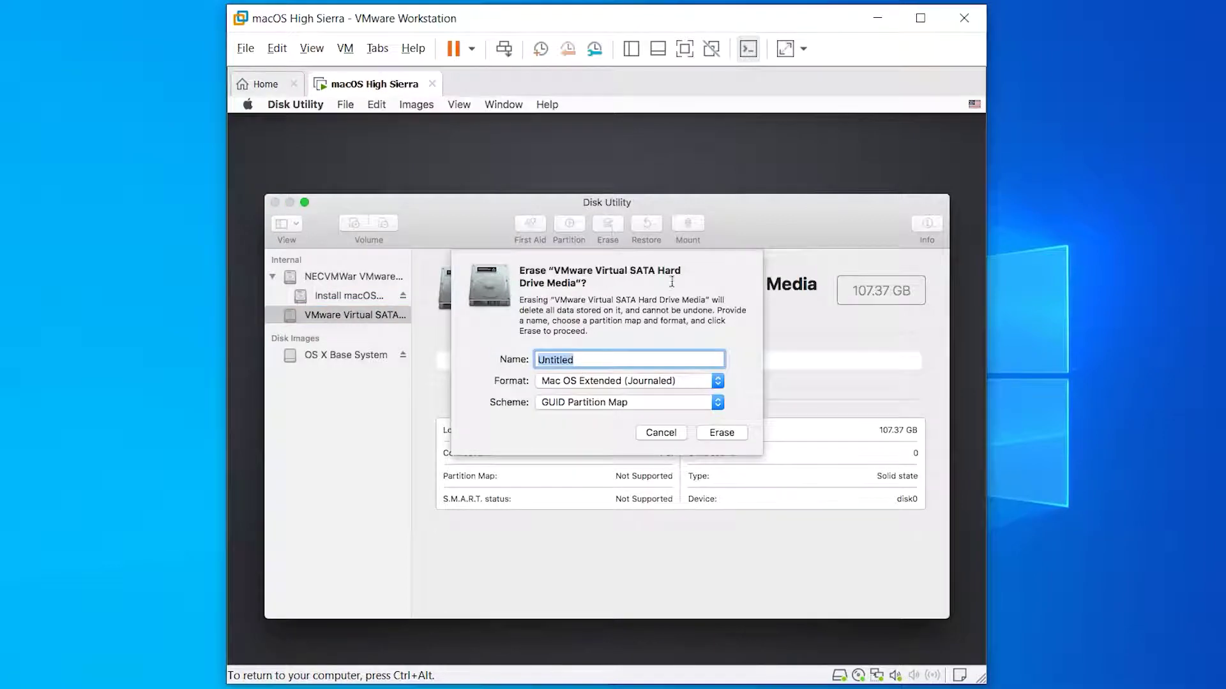
type("macOS High Sierra")
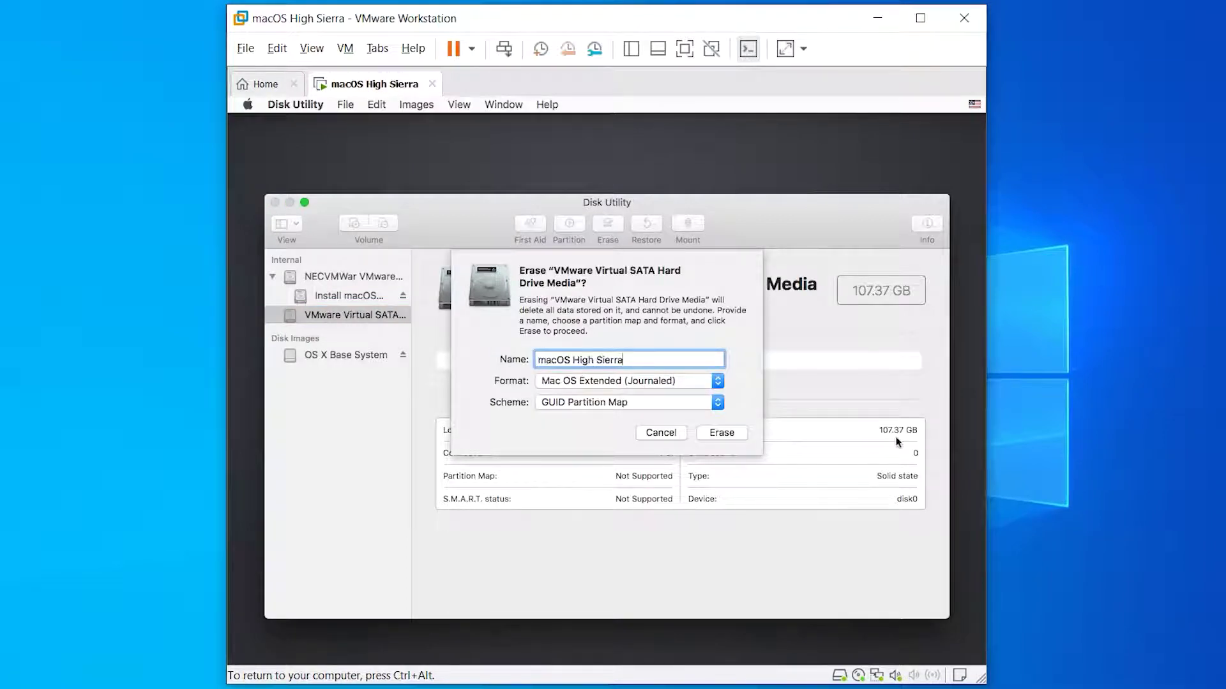
left_click(722, 433)
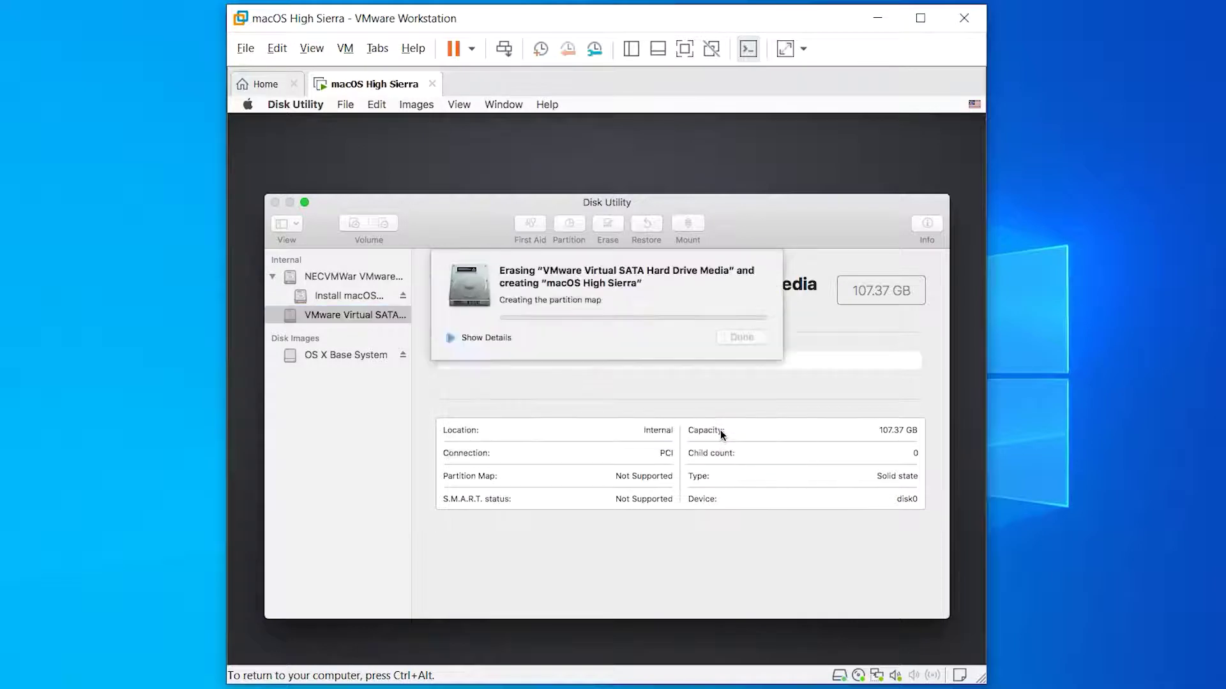
left_click(741, 337)
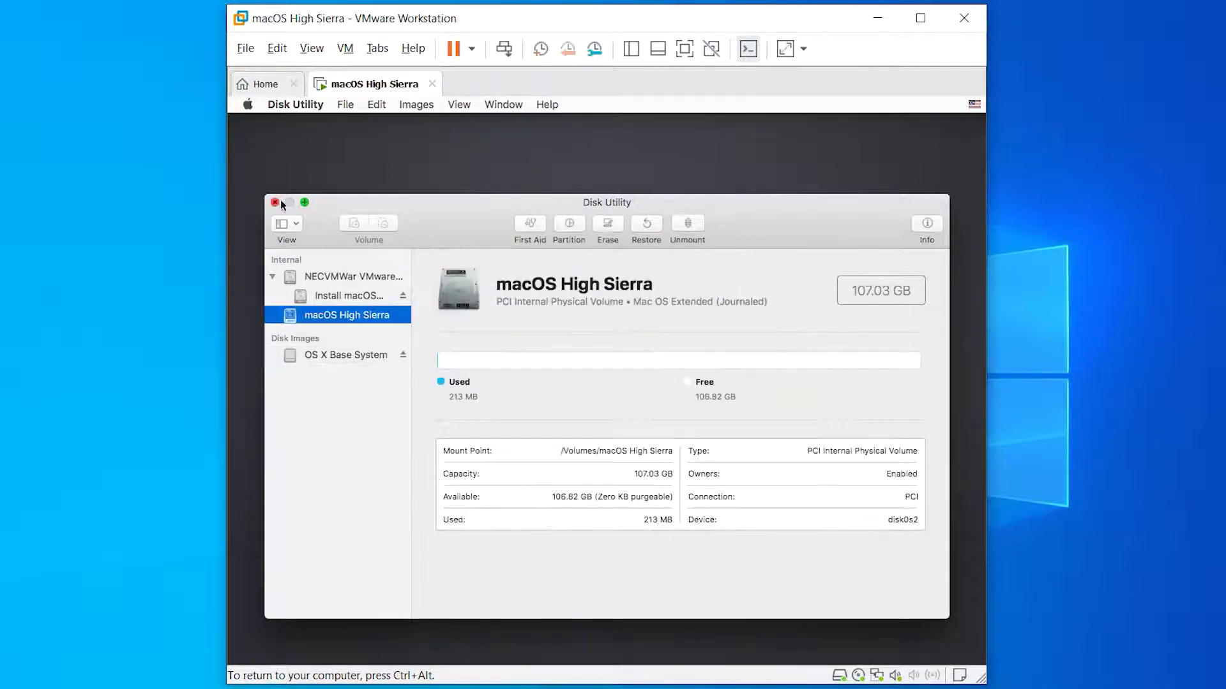
left_click(276, 202)
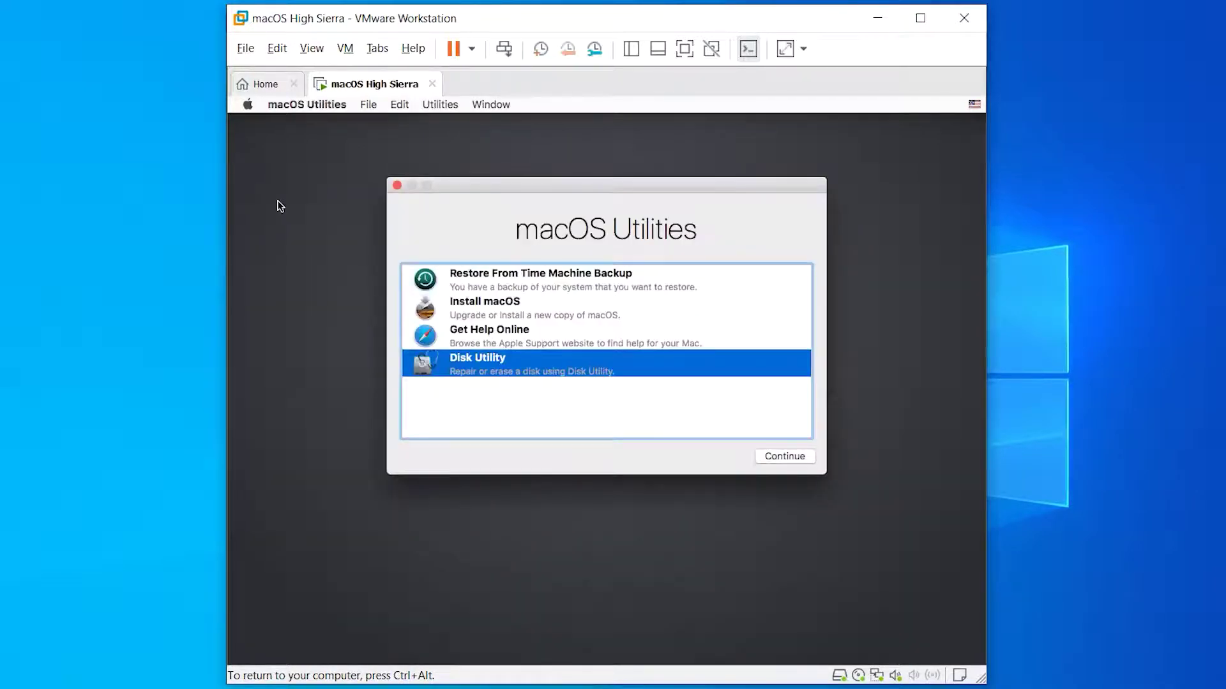
- Run Install macOS, agree to the license, and install onto the macOS High Sierra disk
left_click(636, 313)
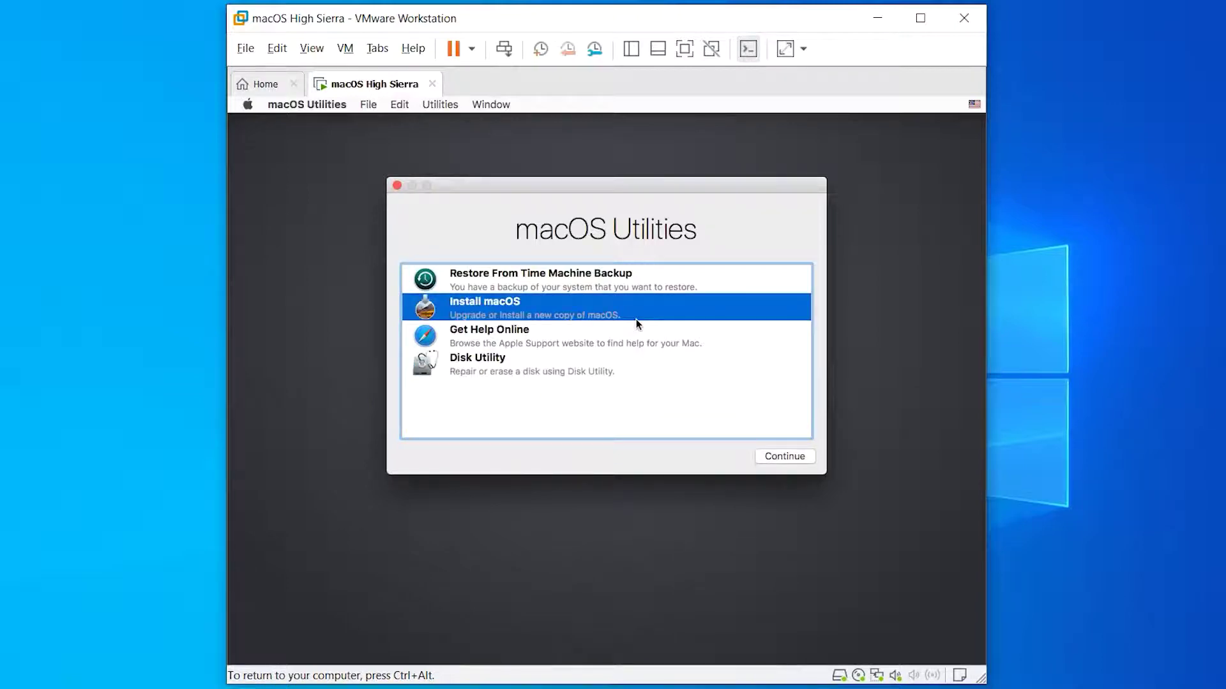
left_click(799, 461)
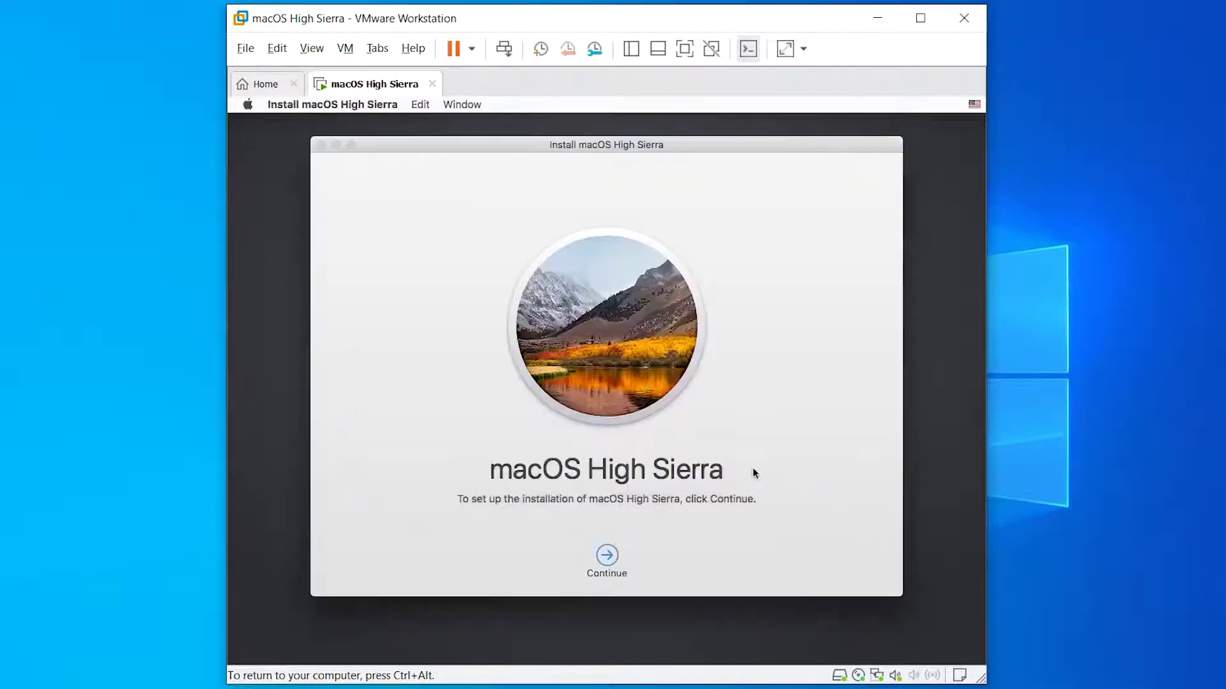
left_click(607, 555)
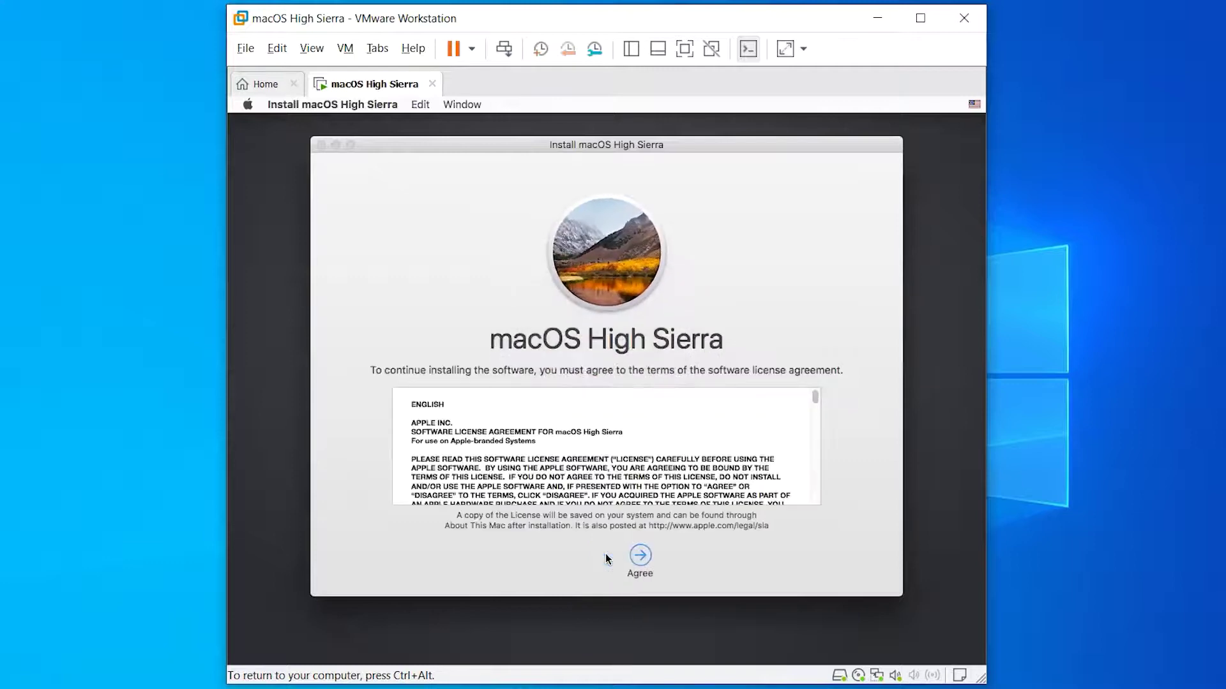
left_click(654, 558)
left_click(715, 228)
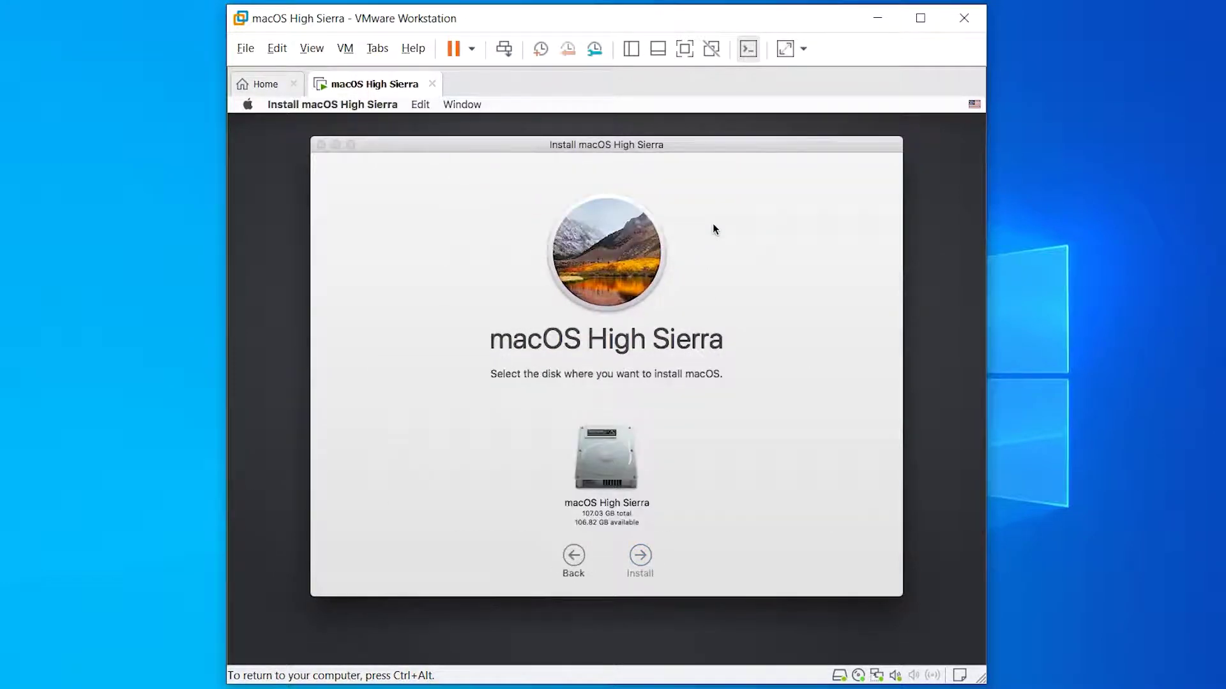
left_click(610, 461)
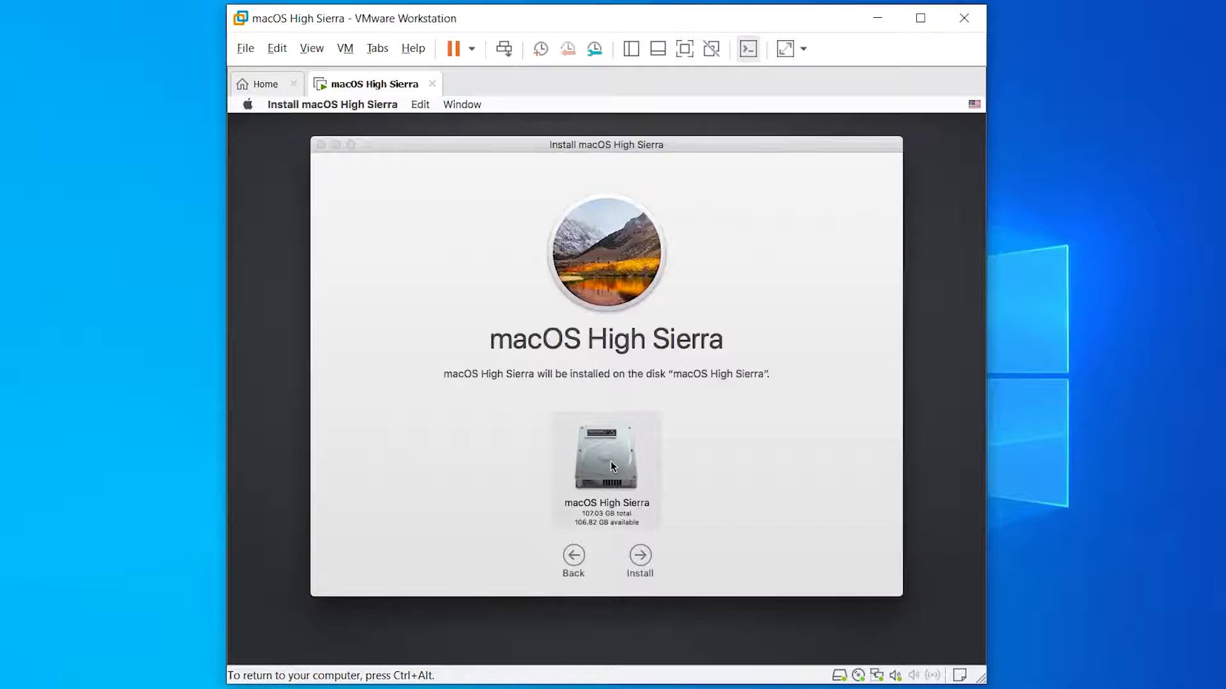
left_click(647, 562)
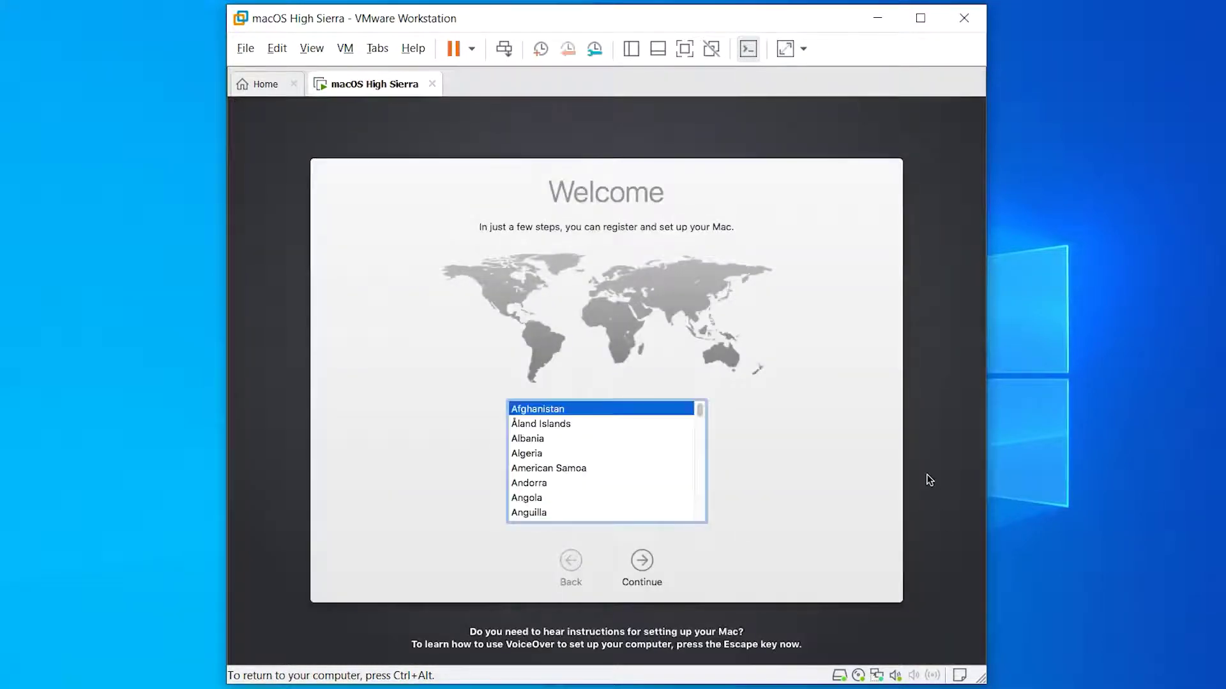
- Close the Home tab and give input back to the virtual machine
key("ctrl+alt")
left_click(294, 84)
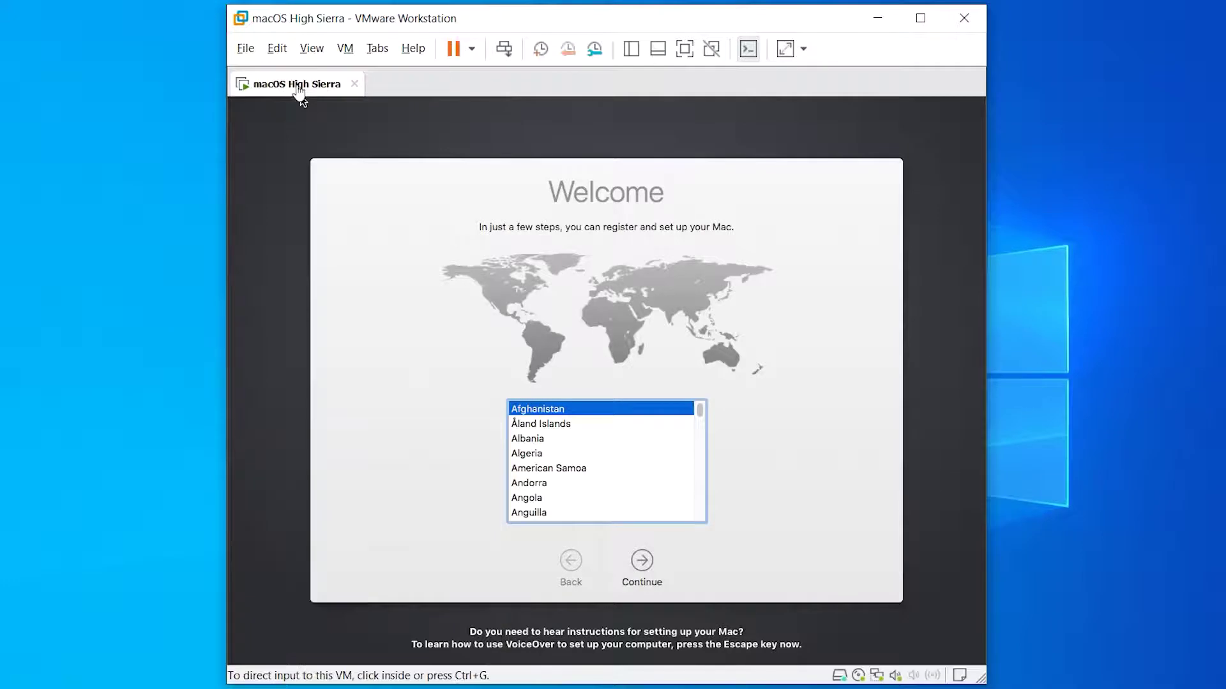
left_click(762, 434)
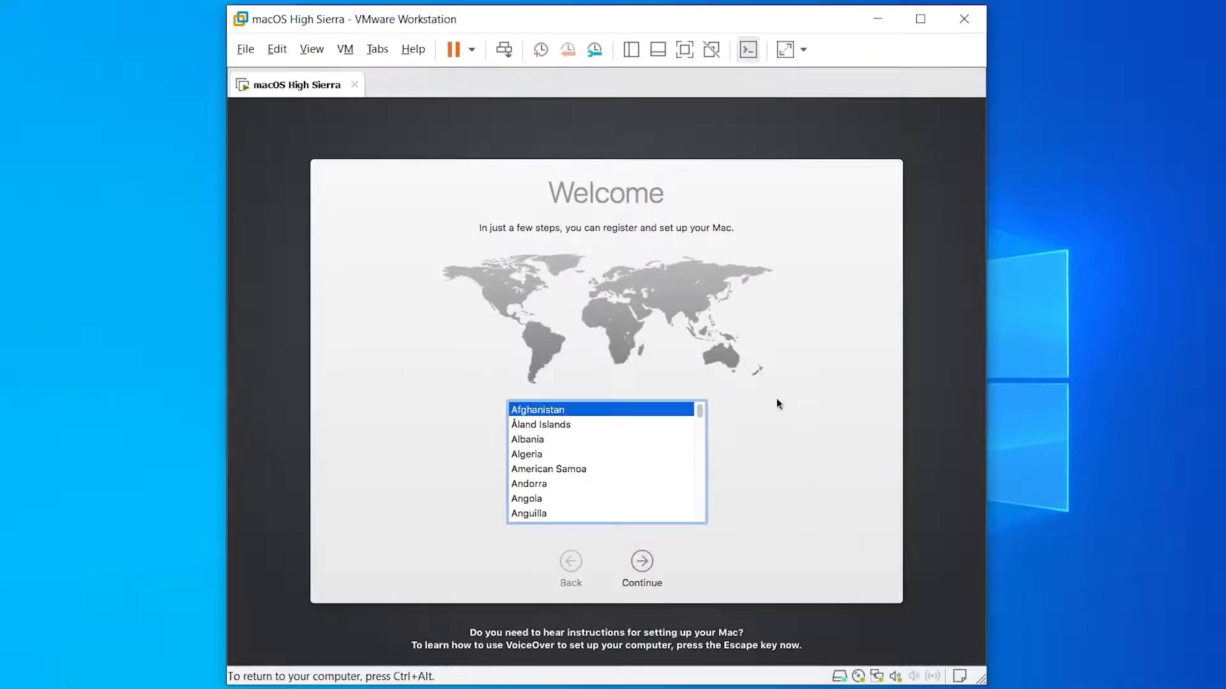
- Choose Australia as the region and continue past the keyboard, Data & Privacy and transfer pages
scroll(669, 450, "down", 4)
left_click(617, 416)
left_click(646, 554)
left_click(646, 554)
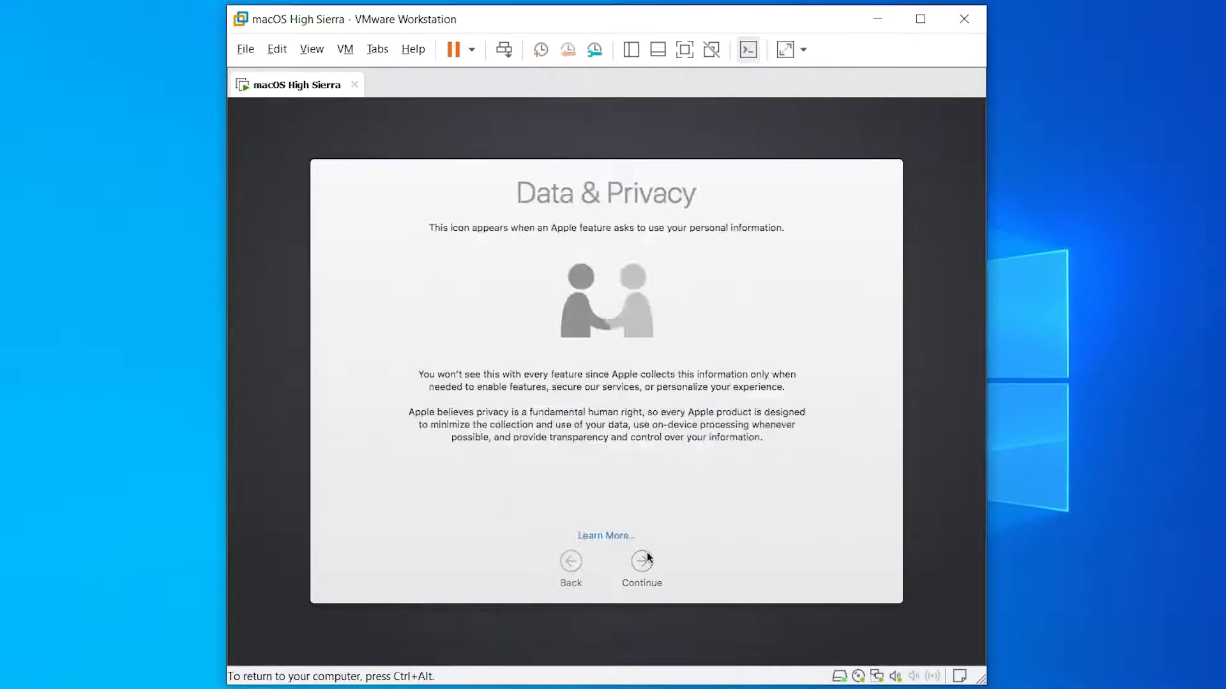
left_click(646, 554)
left_click(646, 554)
- Skip Apple ID sign-in, agree to the macOS licence, create the user account and accept express setup
left_click(646, 556)
left_click(714, 234)
left_click(642, 562)
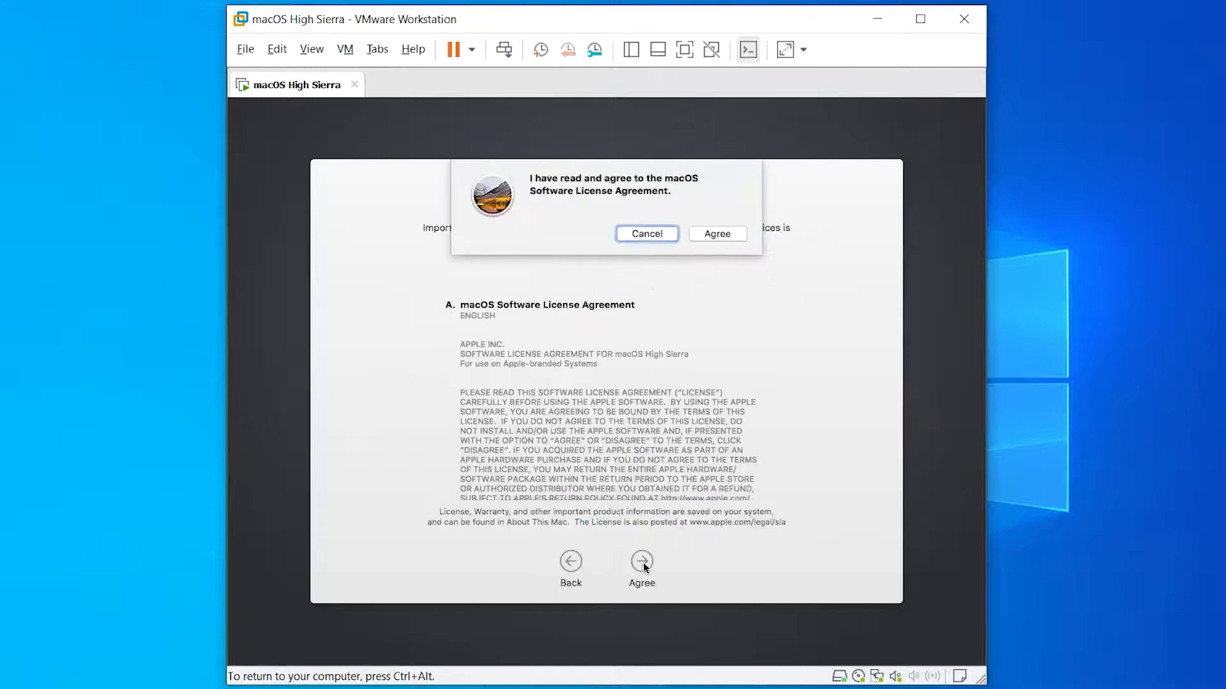
left_click(717, 234)
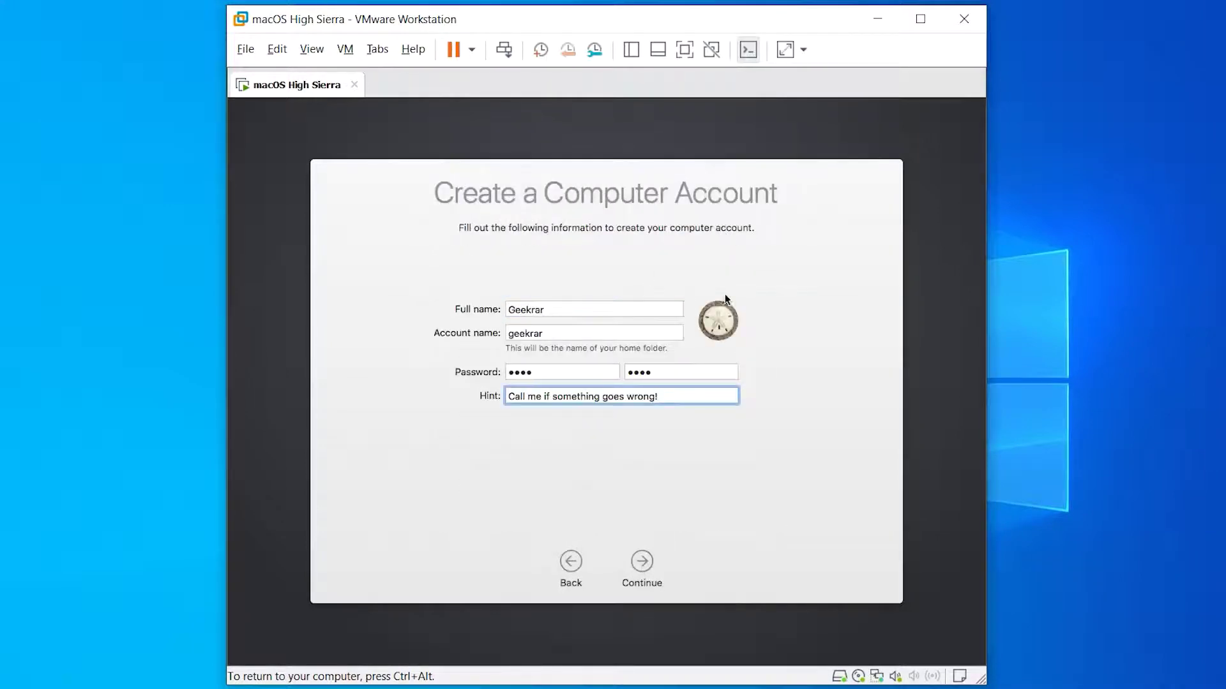
left_click(644, 569)
left_click(643, 569)
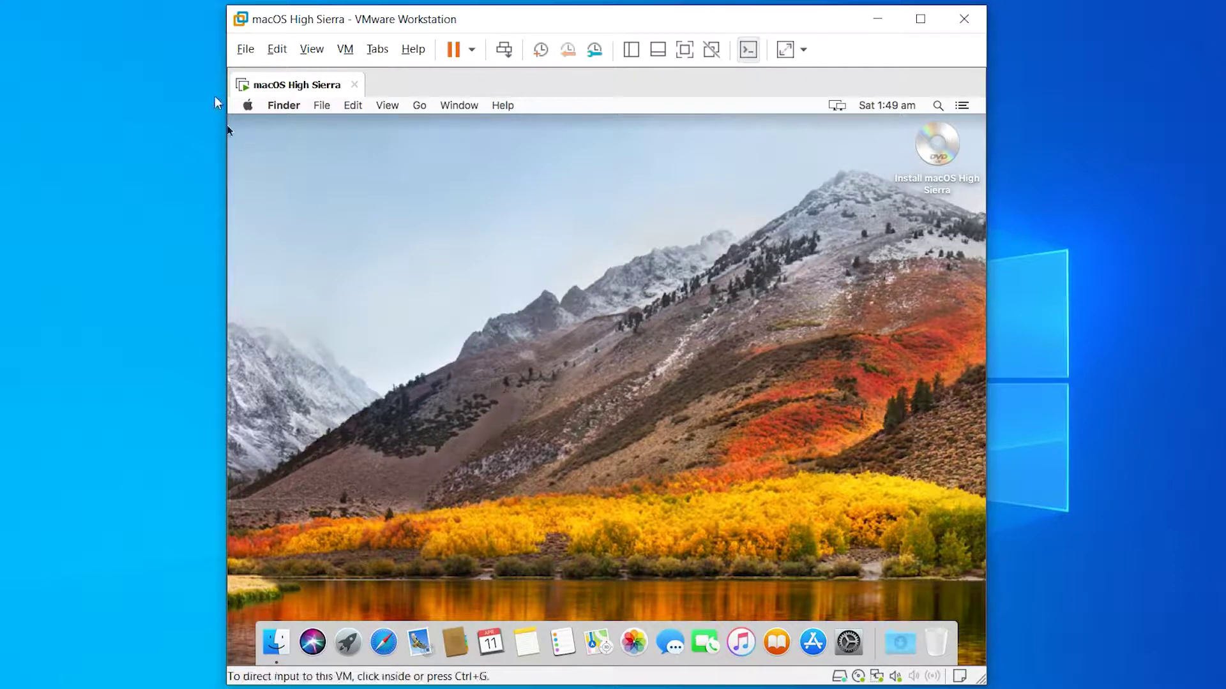
left_click(249, 108)
left_click(268, 124)
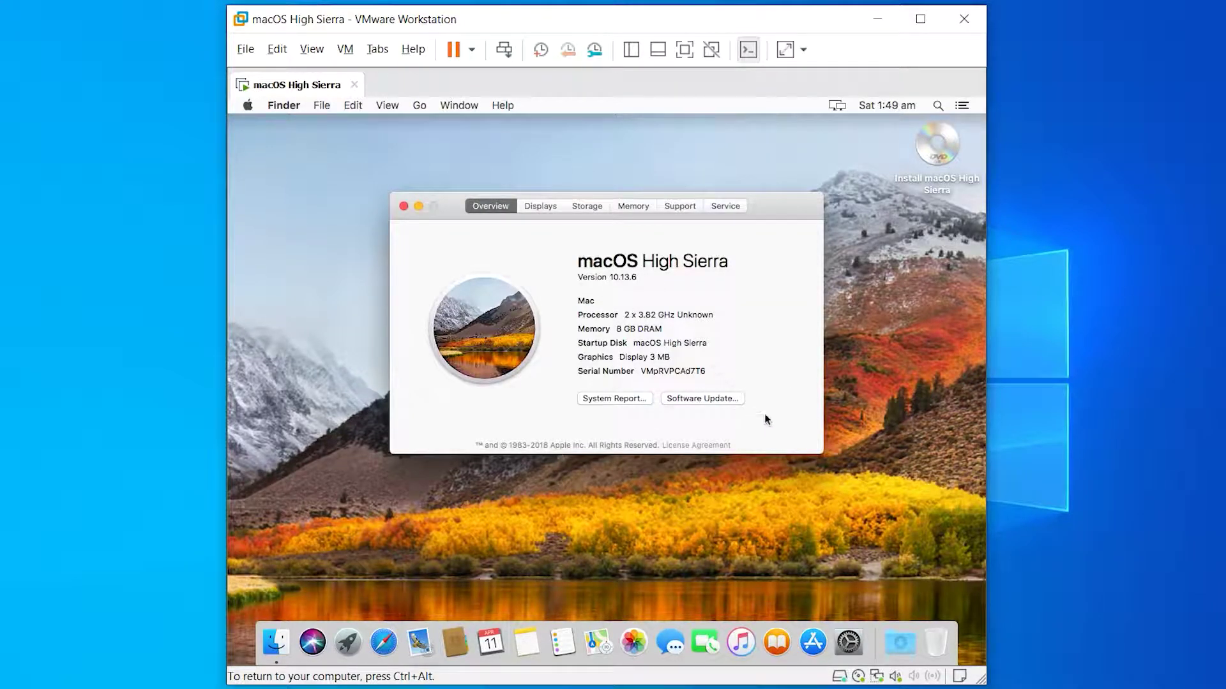
left_click(404, 206)
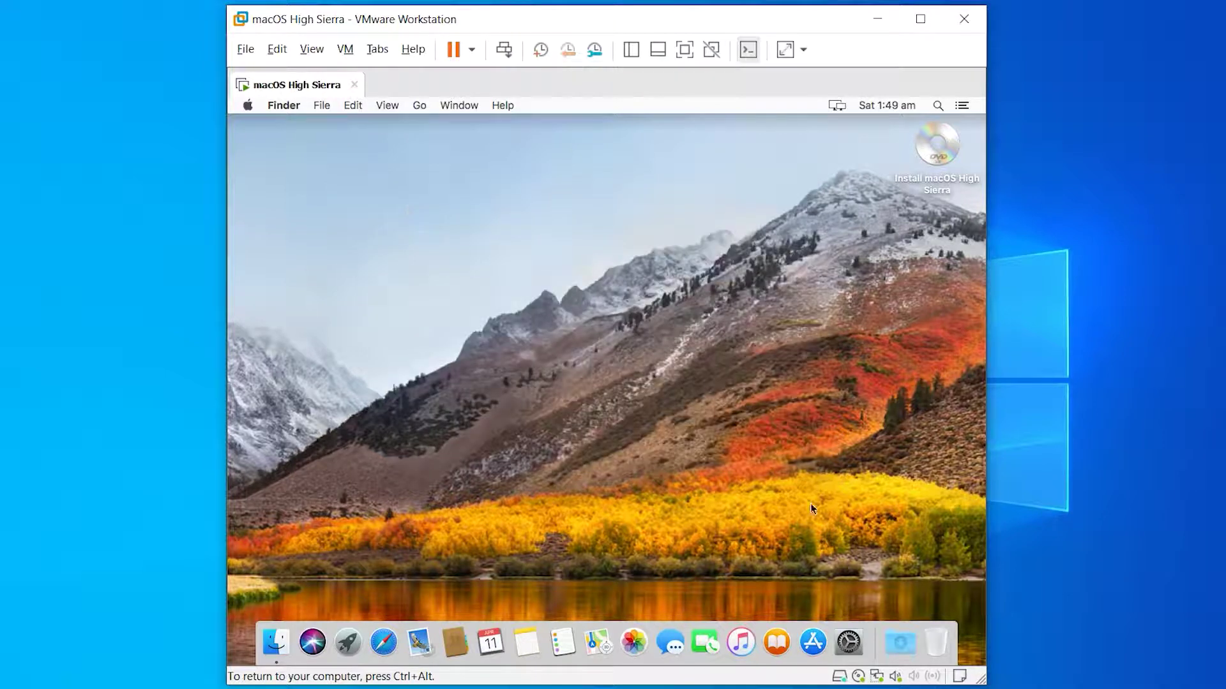
- Shut down the macOS guest from the Apple menu and dismiss the removable devices notice
left_click(242, 107)
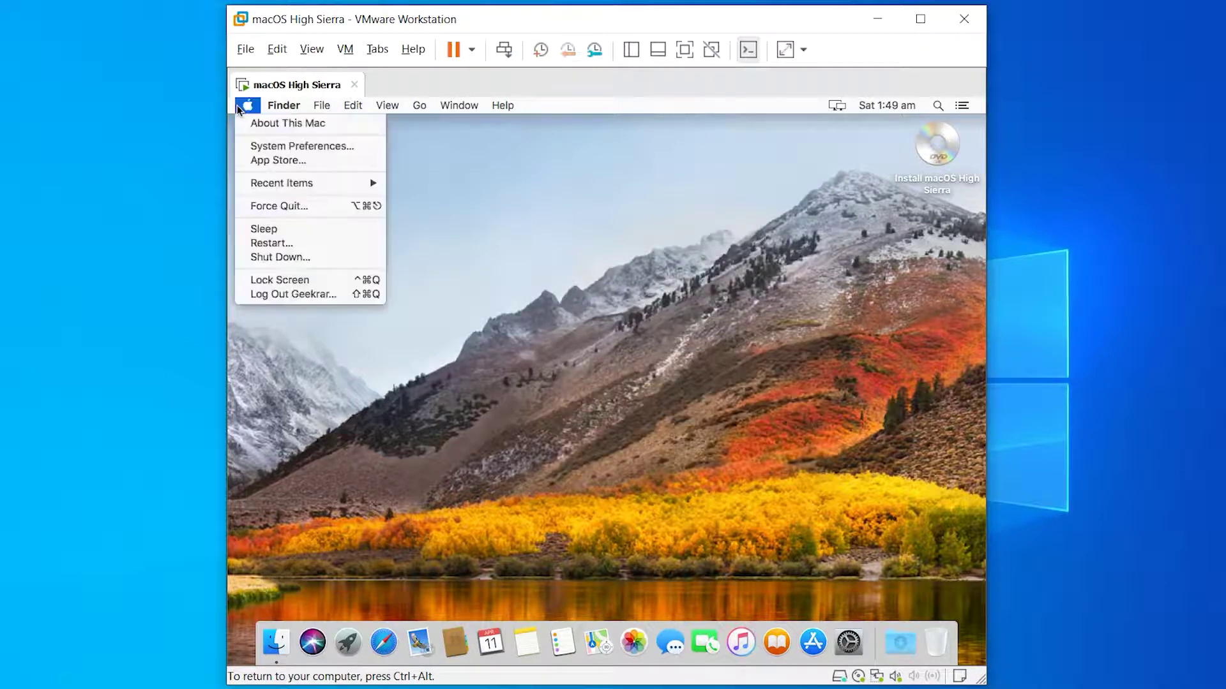
left_click(307, 258)
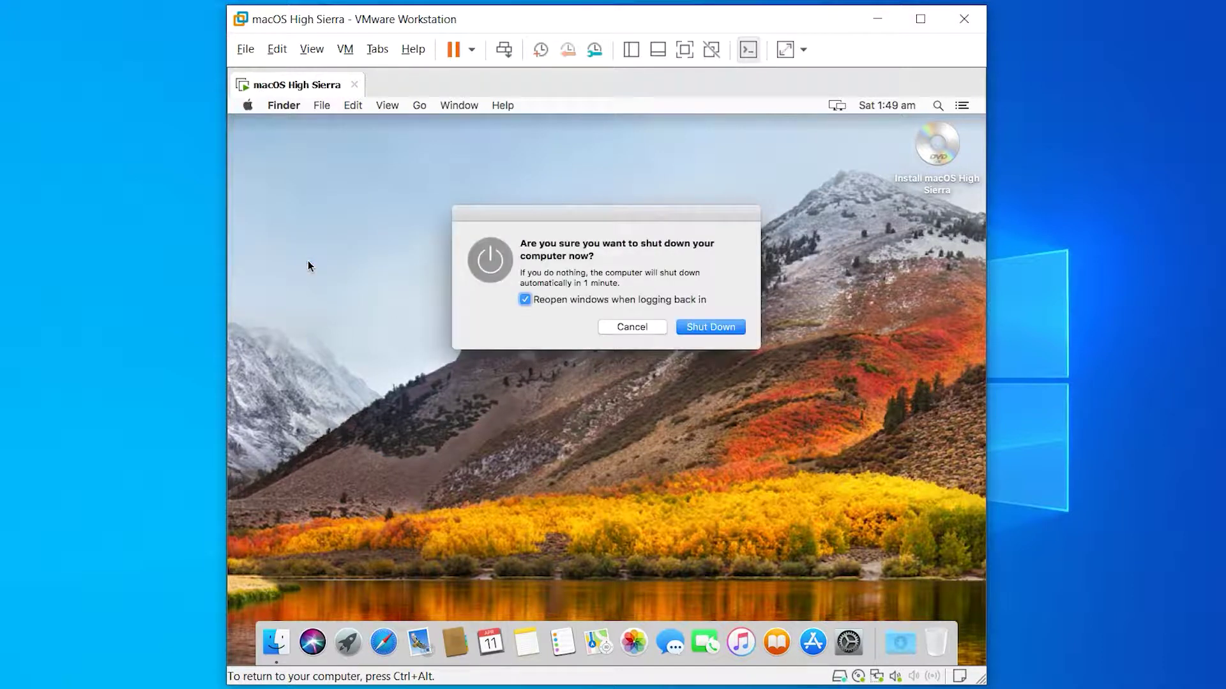
left_click(743, 327)
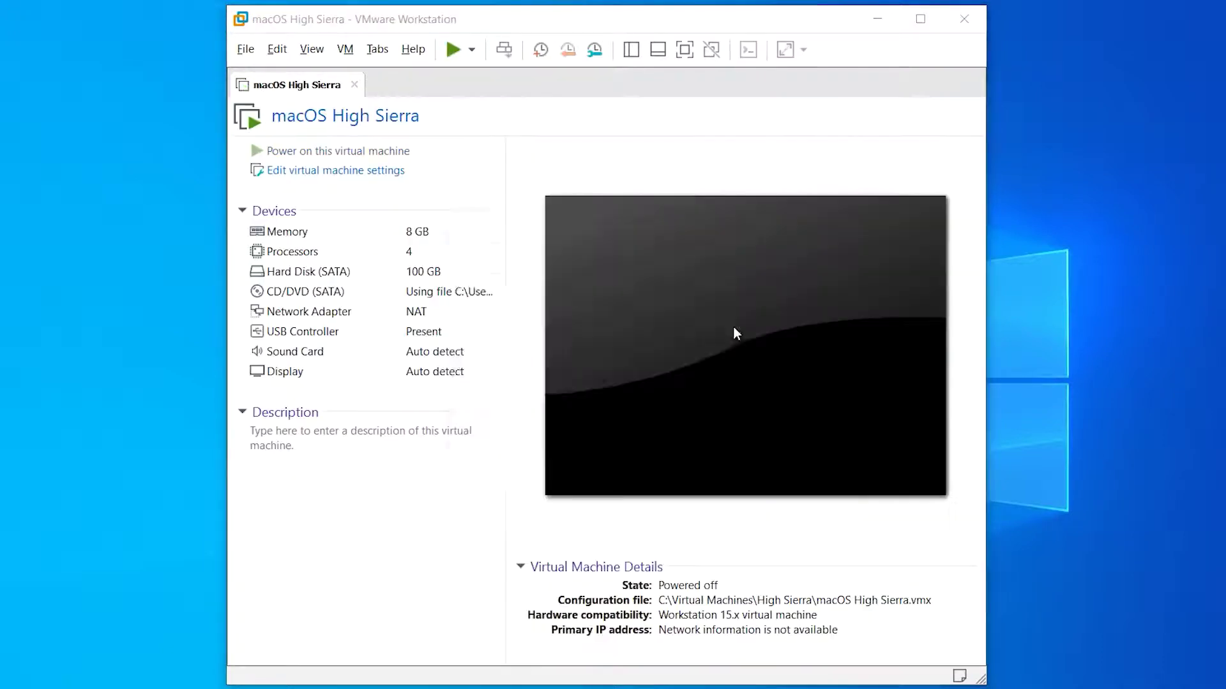
left_click(715, 451)
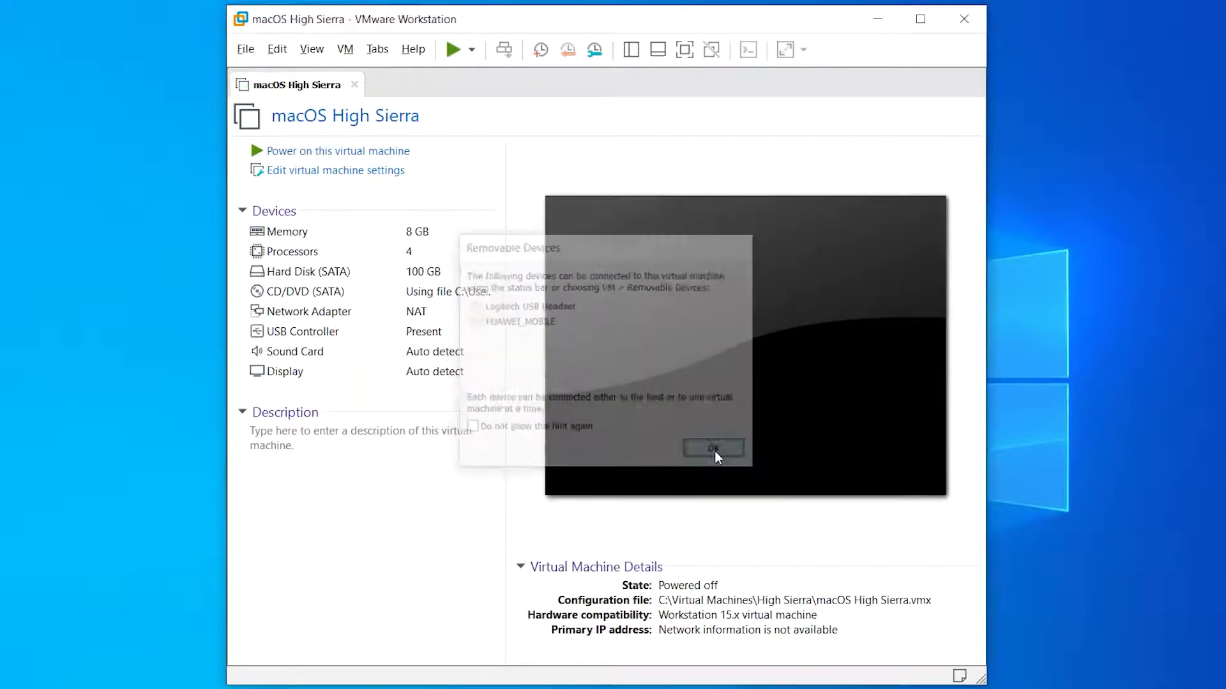
- Switch the VM's CD/DVD drive from the ISO to the physical drive and save the settings
left_click(431, 172)
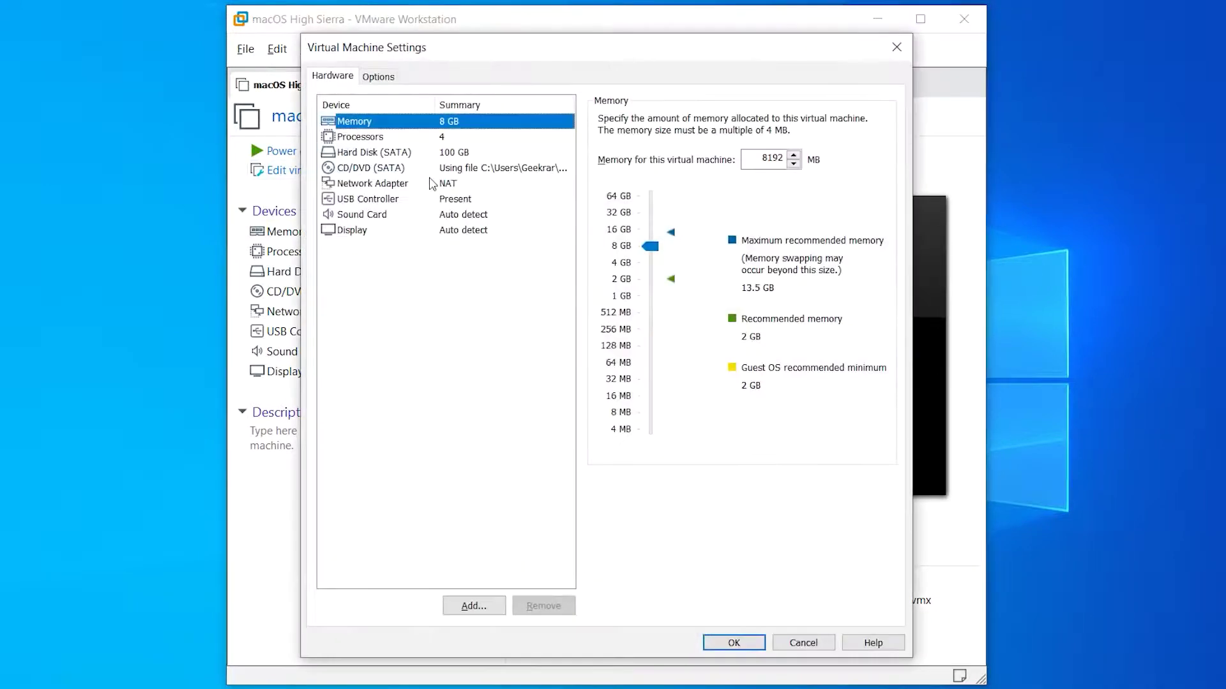
left_click(431, 168)
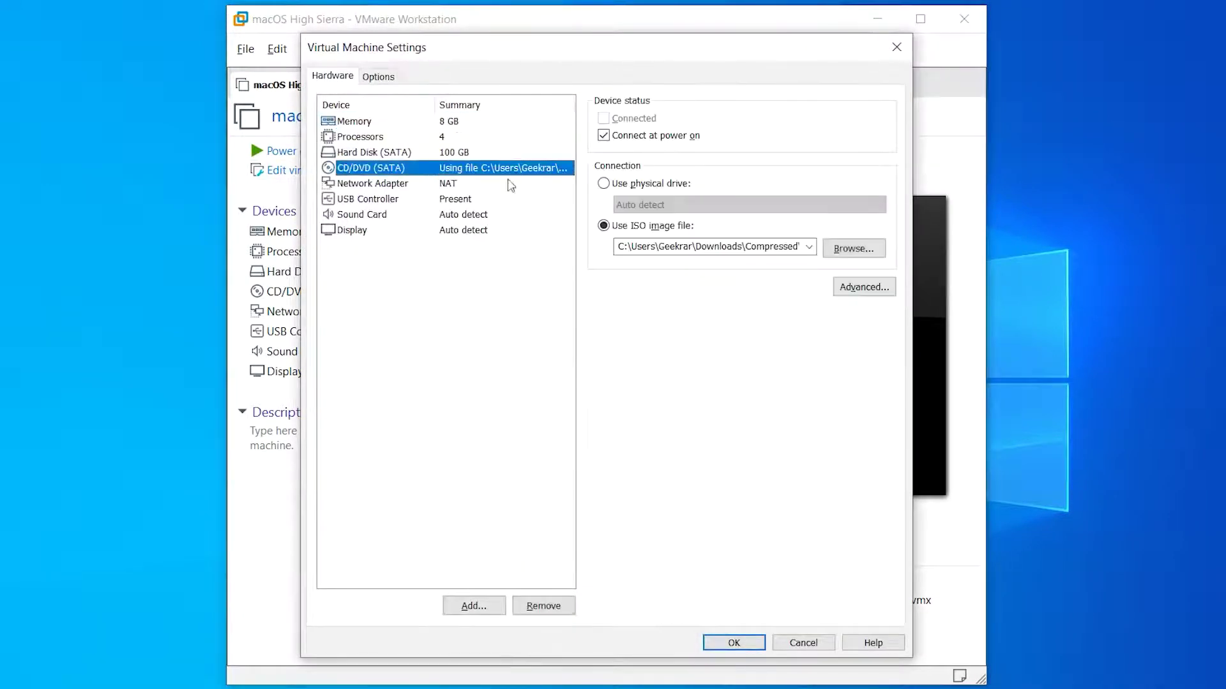
left_click(672, 185)
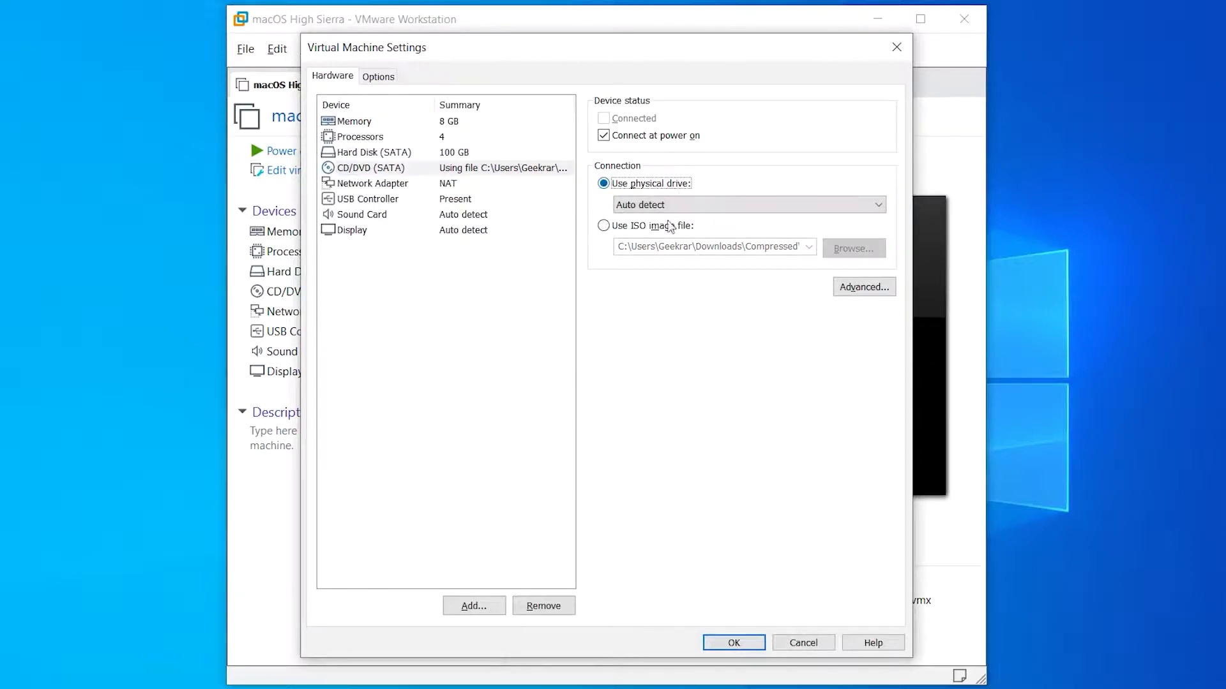
left_click(733, 645)
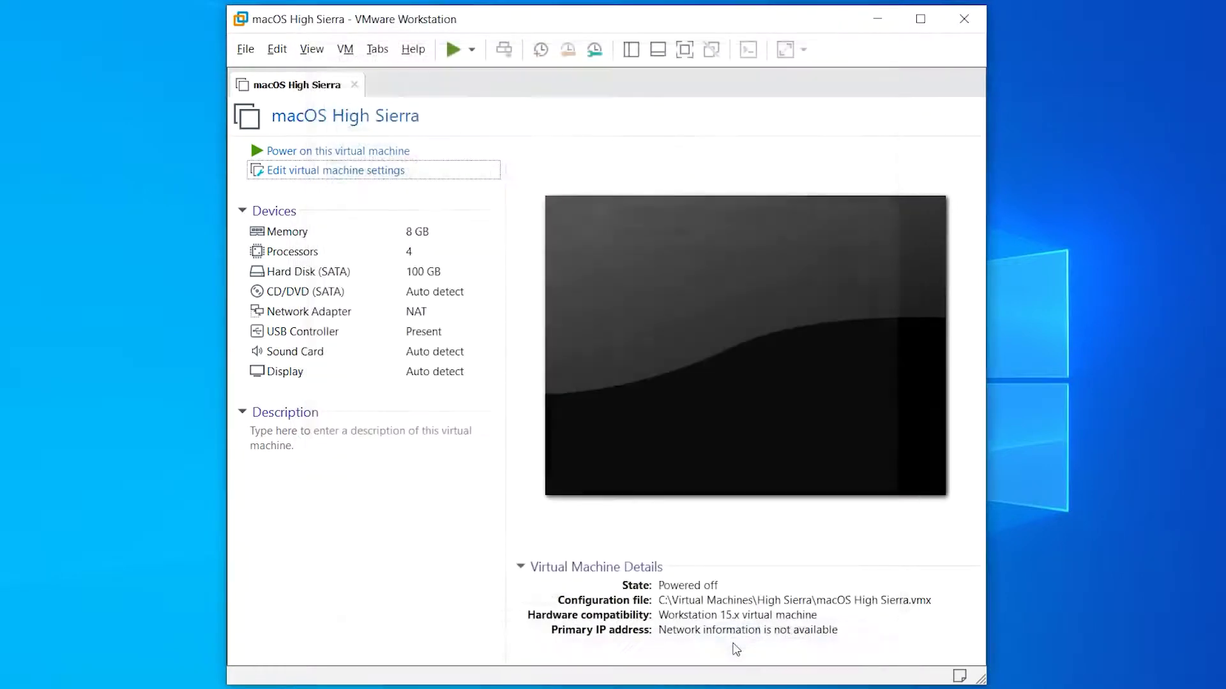
- Power on the macOS VM, dismiss the sata0:1 device warning, and log in with the account password
left_click(462, 150)
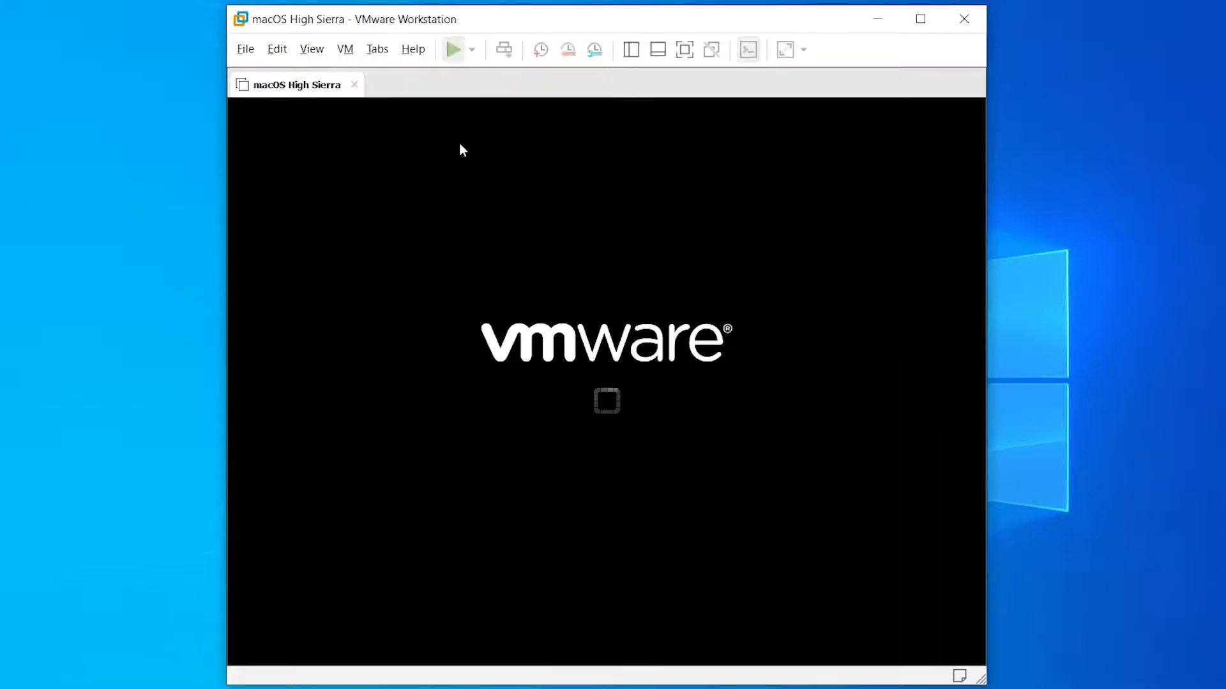
left_click(750, 282)
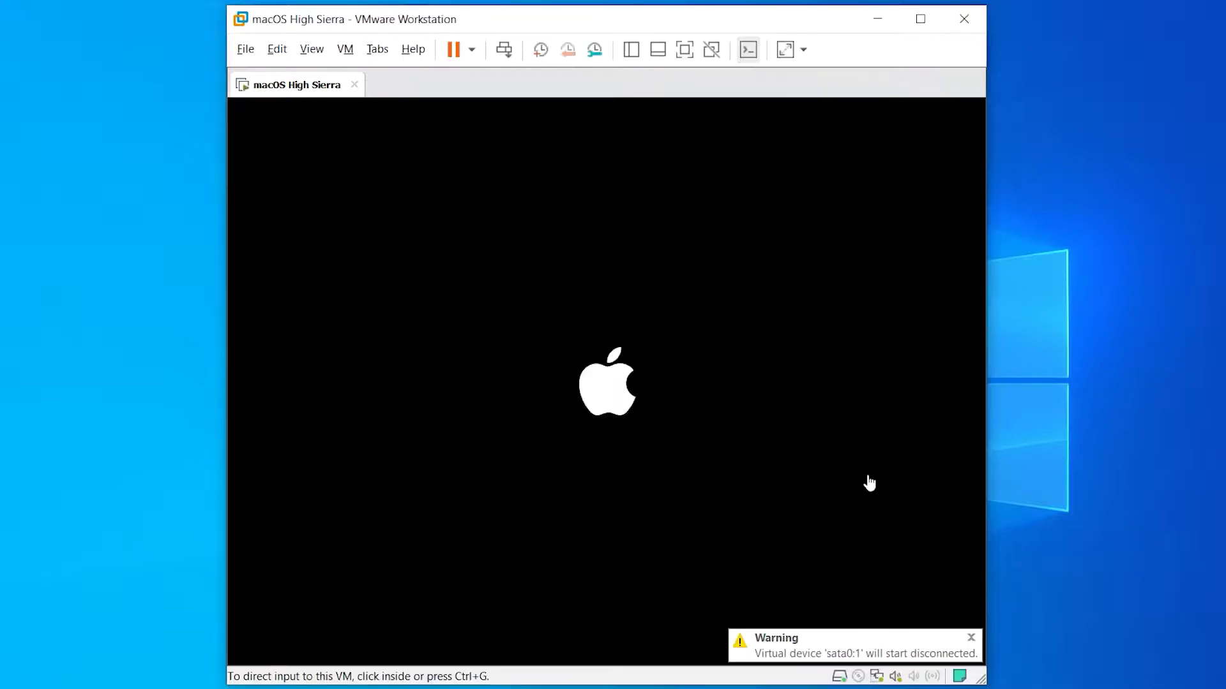
left_click(869, 483)
type("•••")
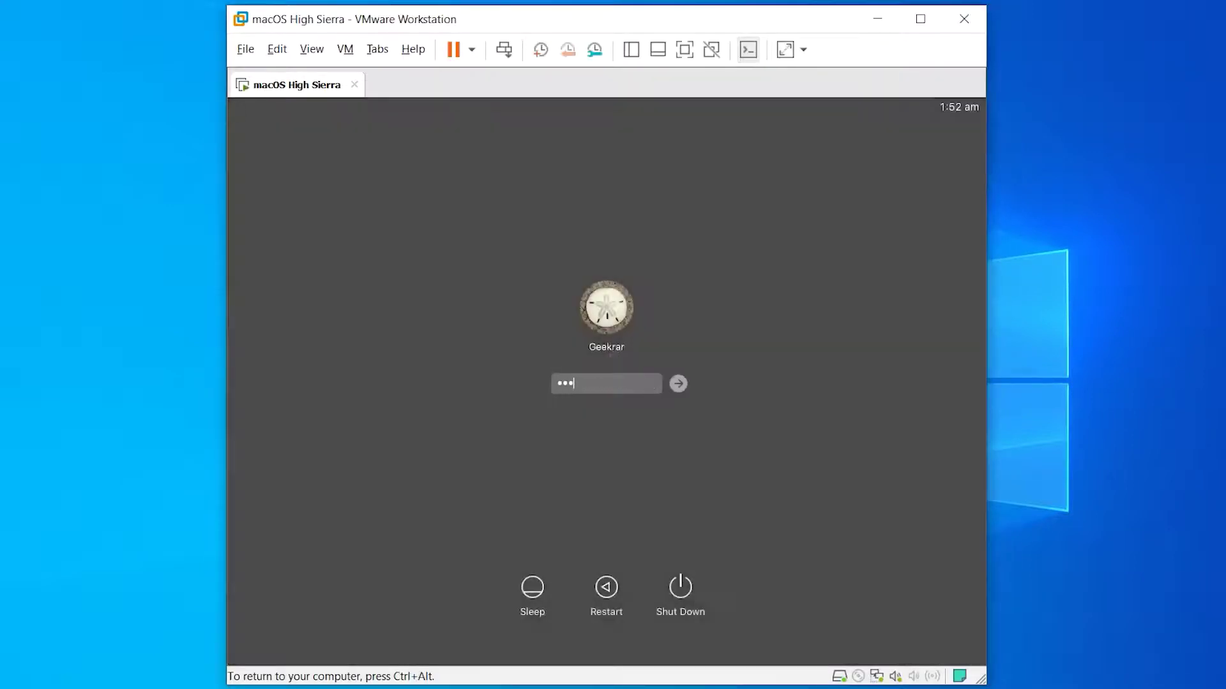
type("•")
key("Return")
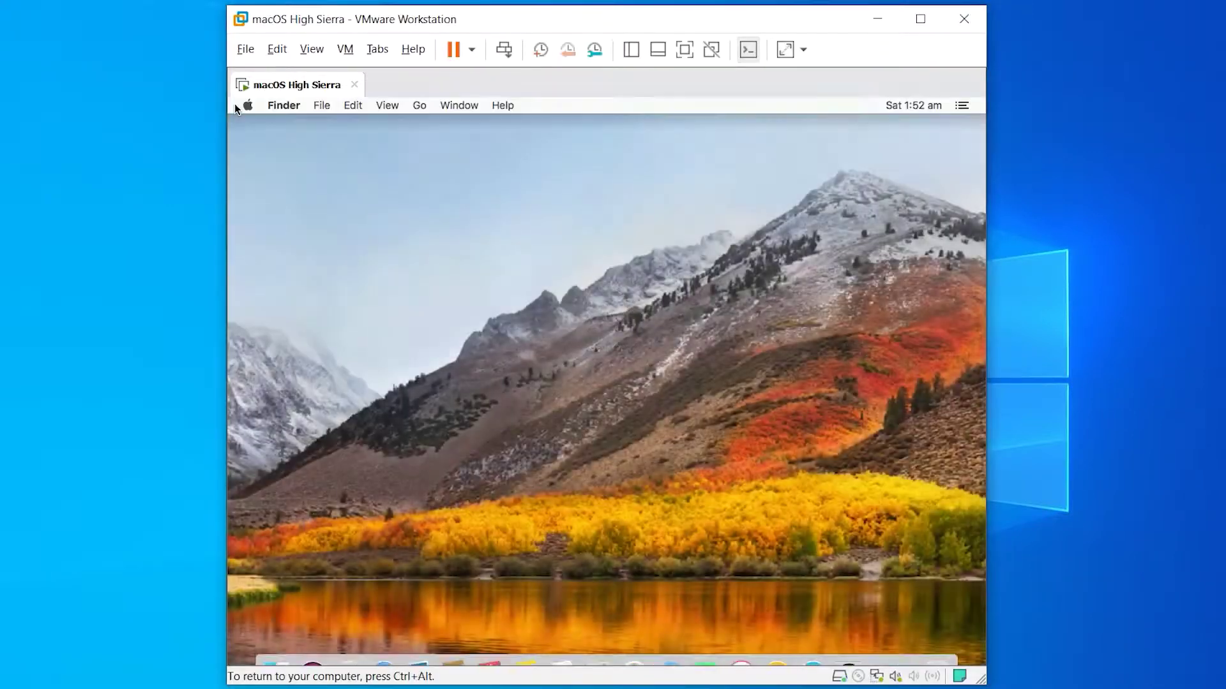
- Release input from the guest and choose VM > Install VMware Tools
key("ctrl+alt")
left_click(345, 49)
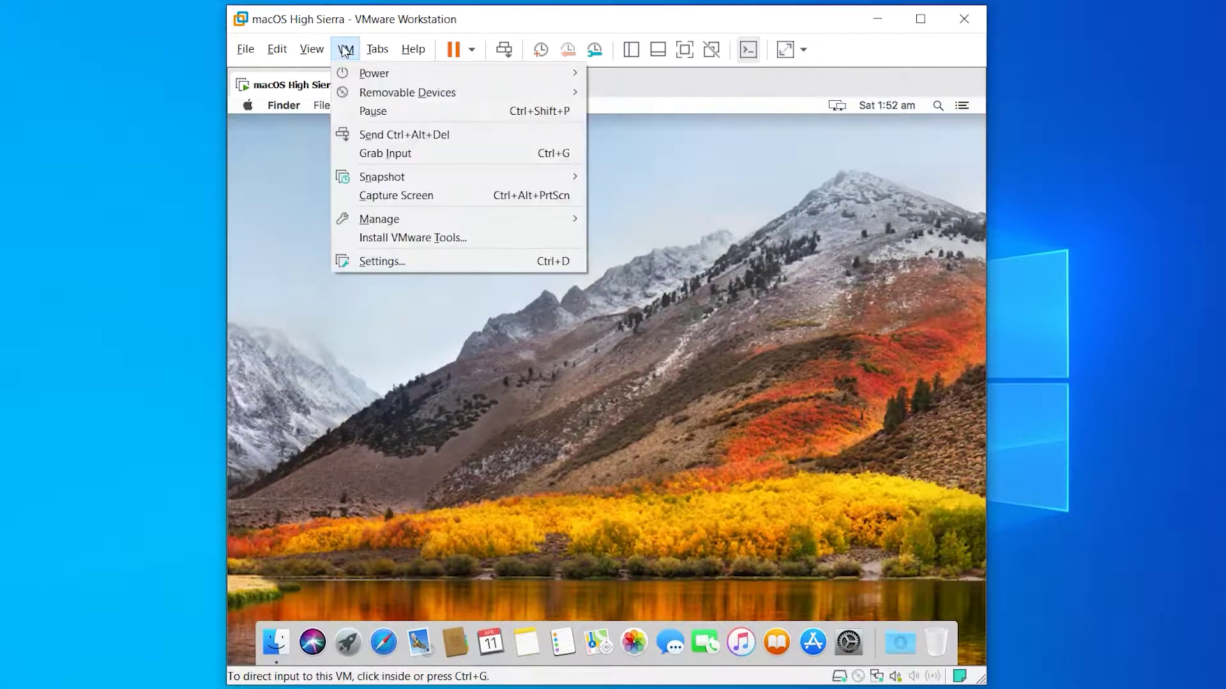
left_click(485, 237)
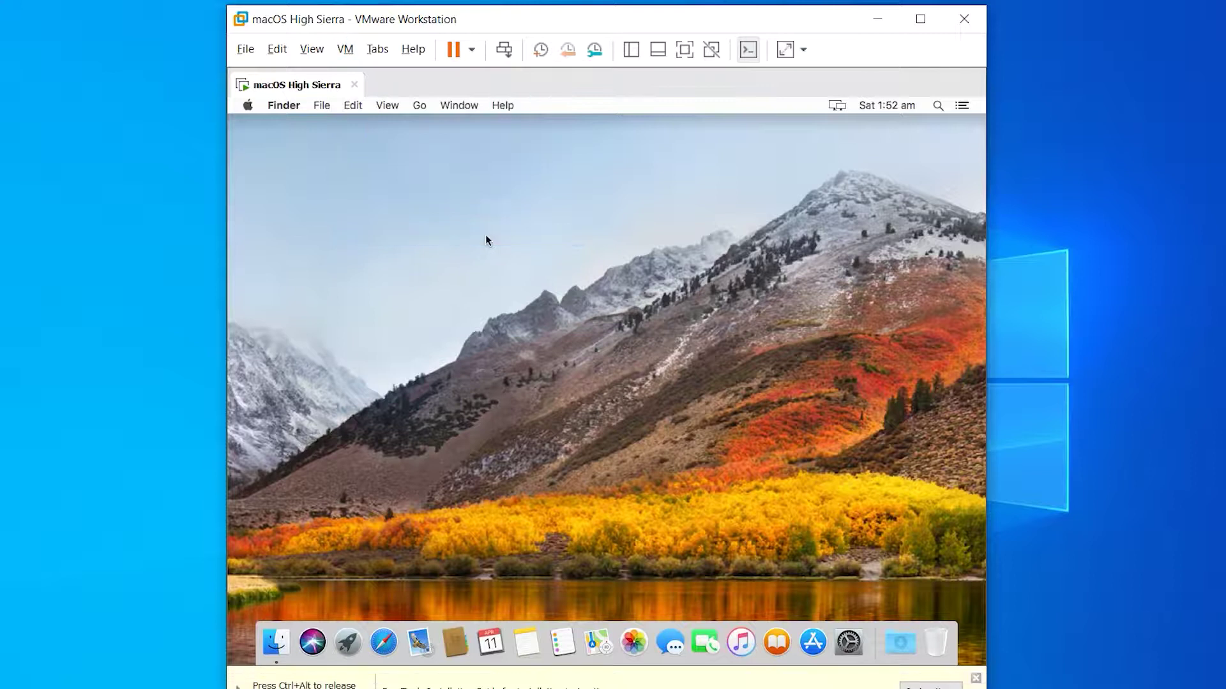
- Run the Install VMware Tools package through to installation, authorizing with the administrator password
double_click(416, 241)
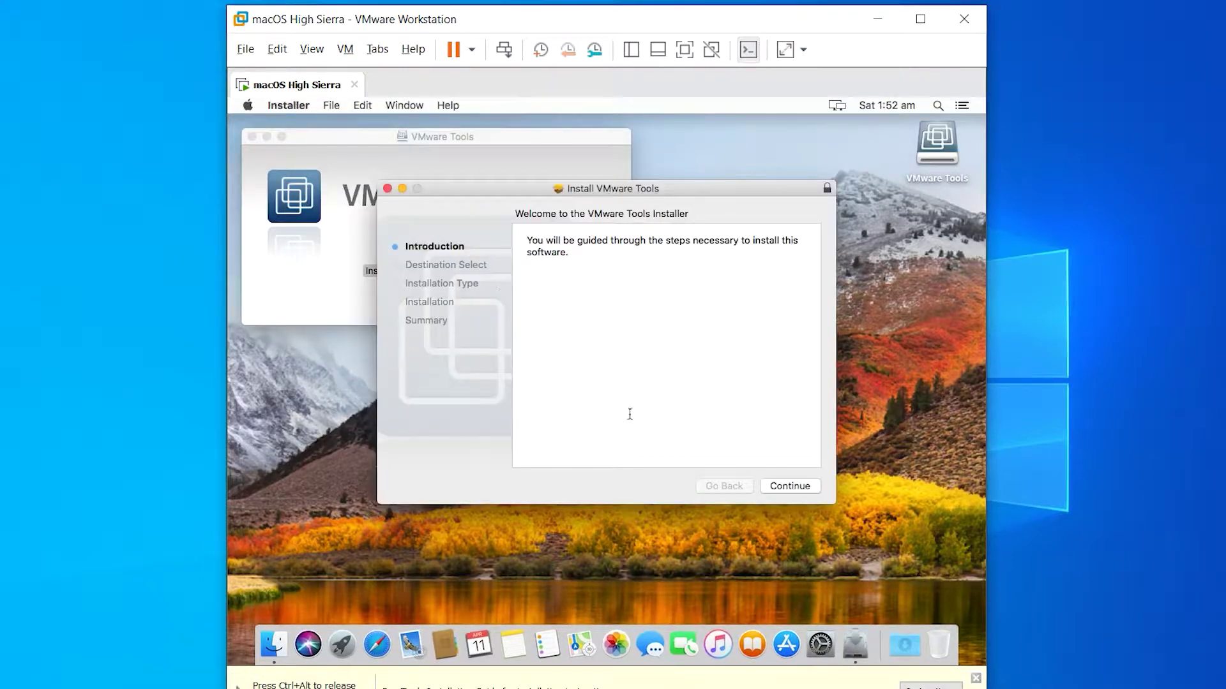
left_click(789, 490)
left_click(793, 487)
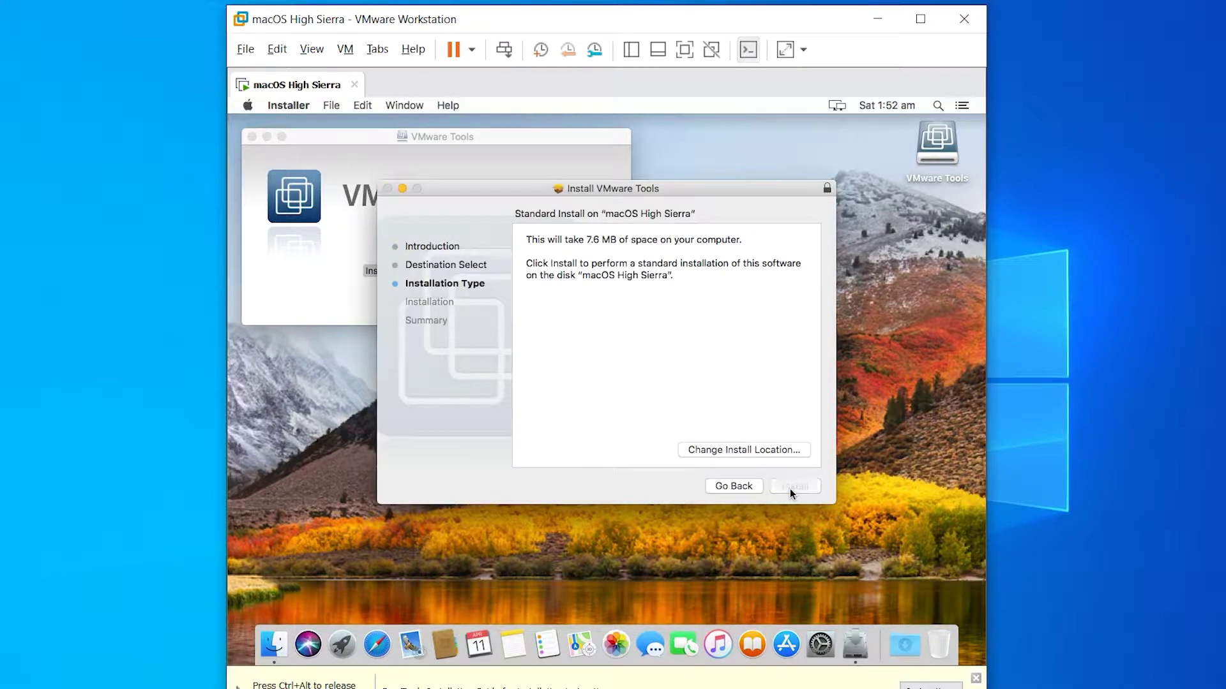
left_click(708, 275)
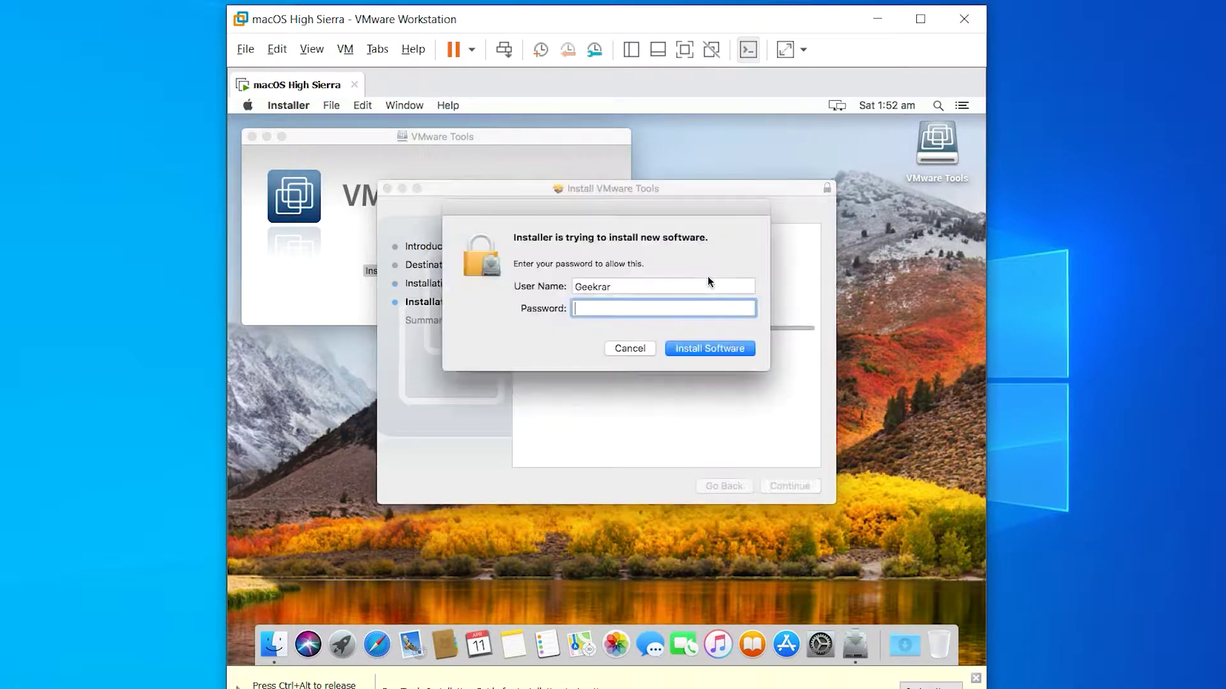
type("••••")
key("Return")
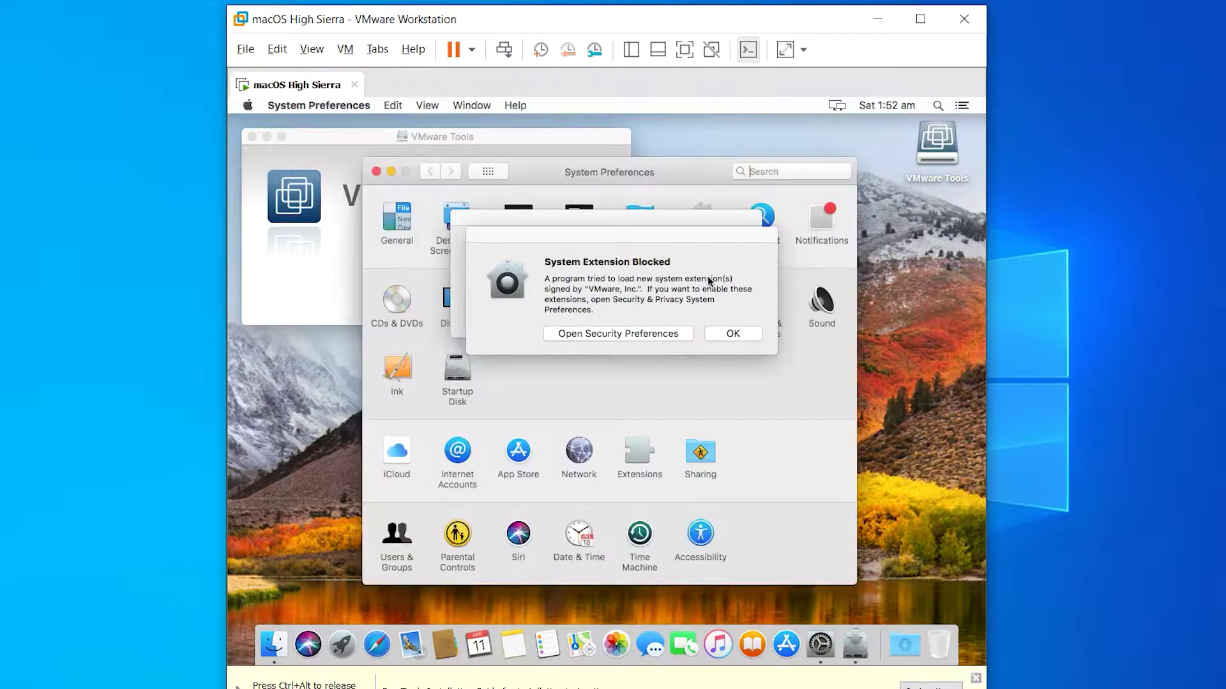
- Unlock Security & Privacy with the password, allow the blocked VMware, Inc. system software, and close it
left_click(669, 332)
left_click(660, 316)
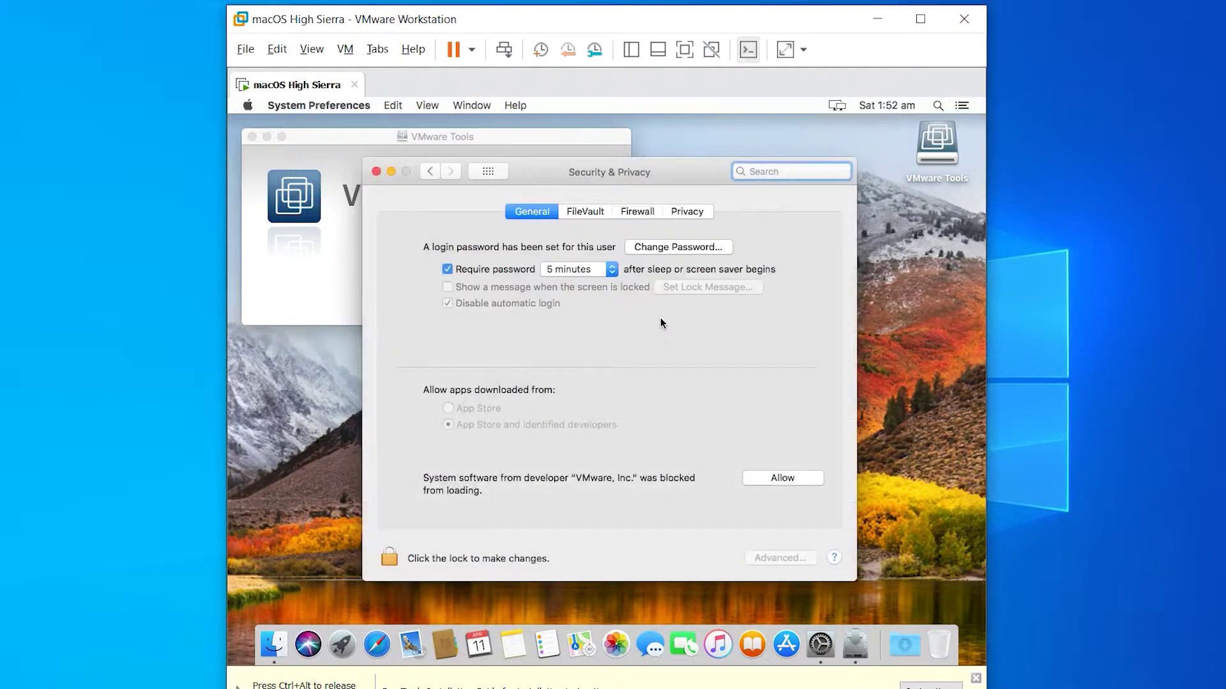
left_click(391, 559)
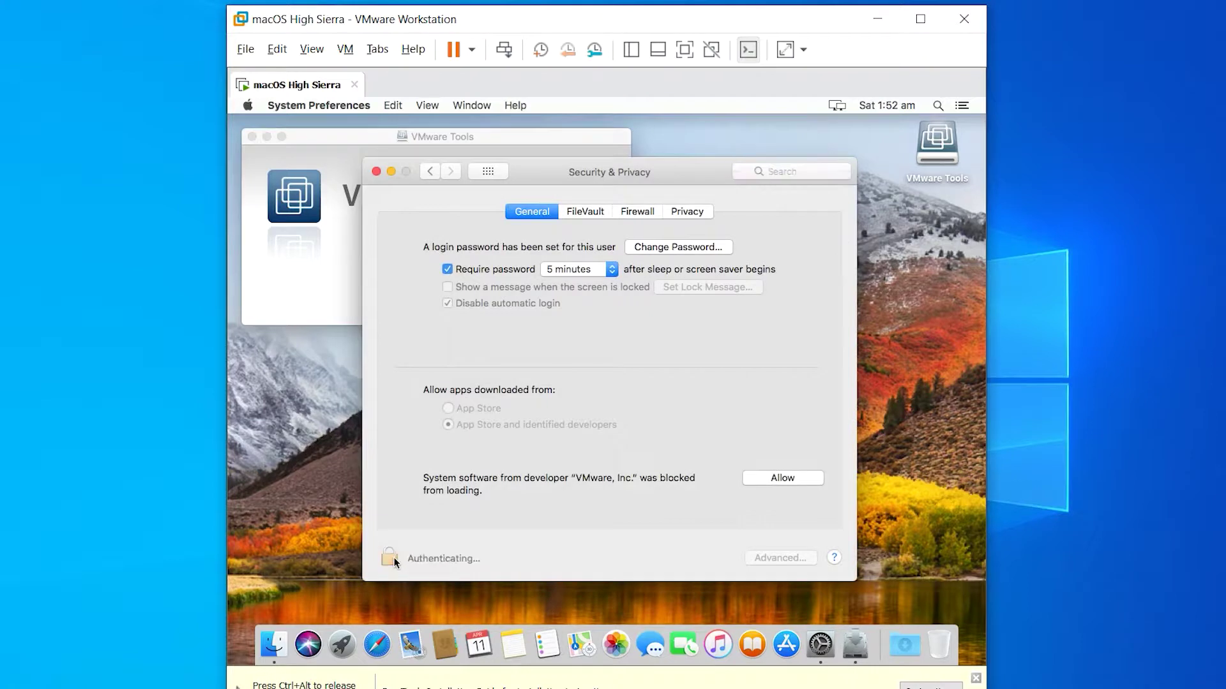
type("password")
key("Return")
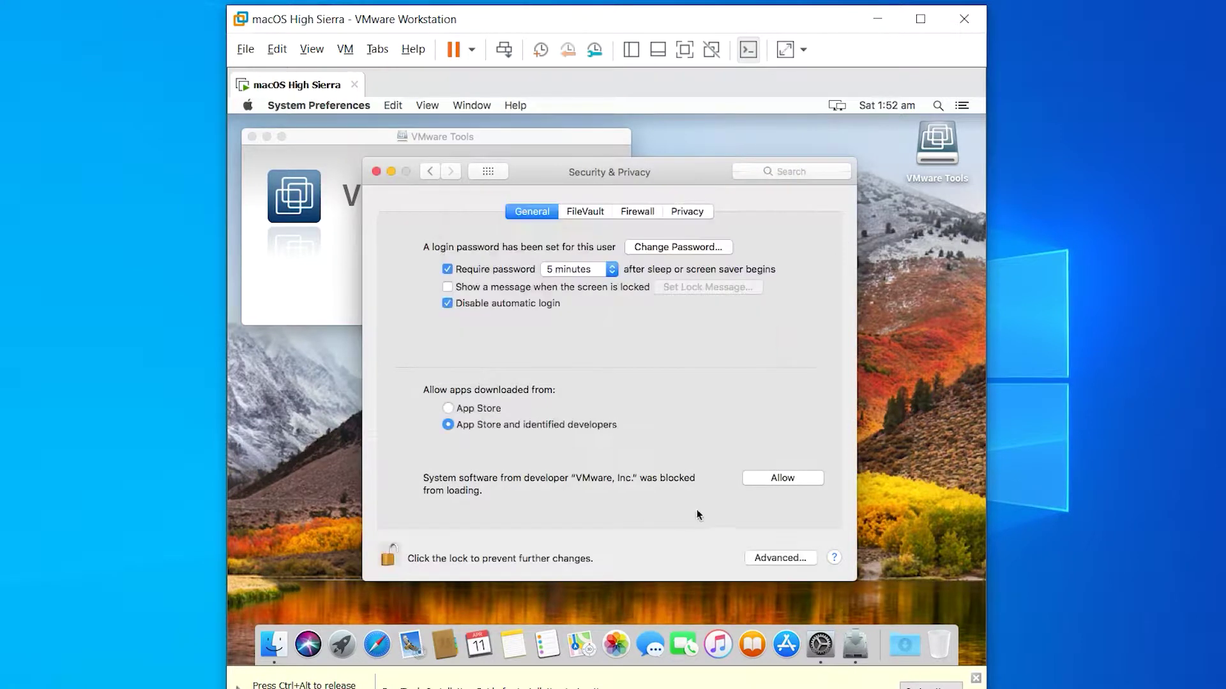
left_click(779, 480)
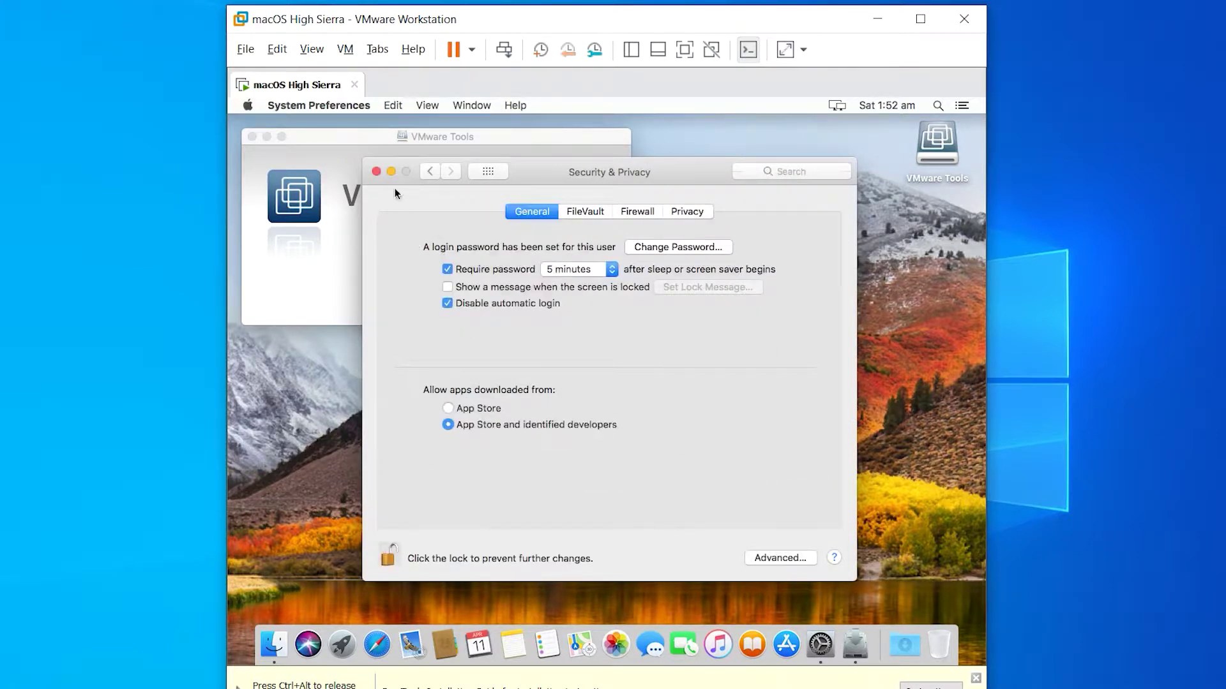
left_click(377, 172)
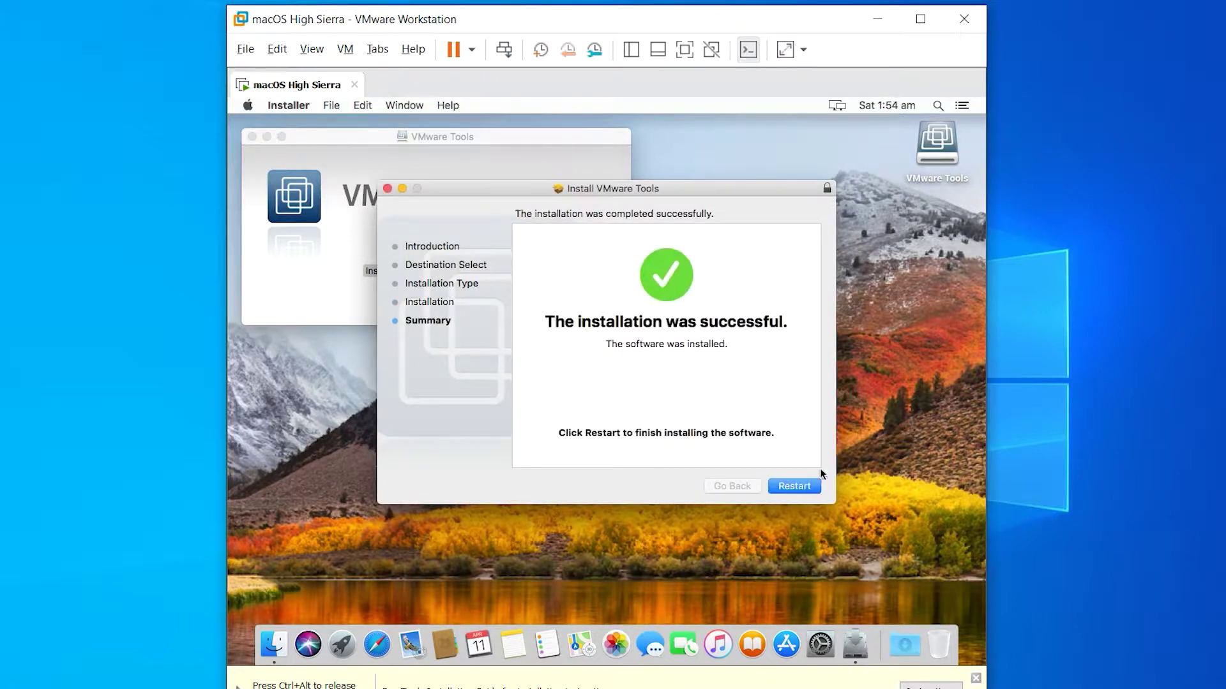
- Restart macOS from the VMware Tools installer and log back in with the account password
left_click(806, 484)
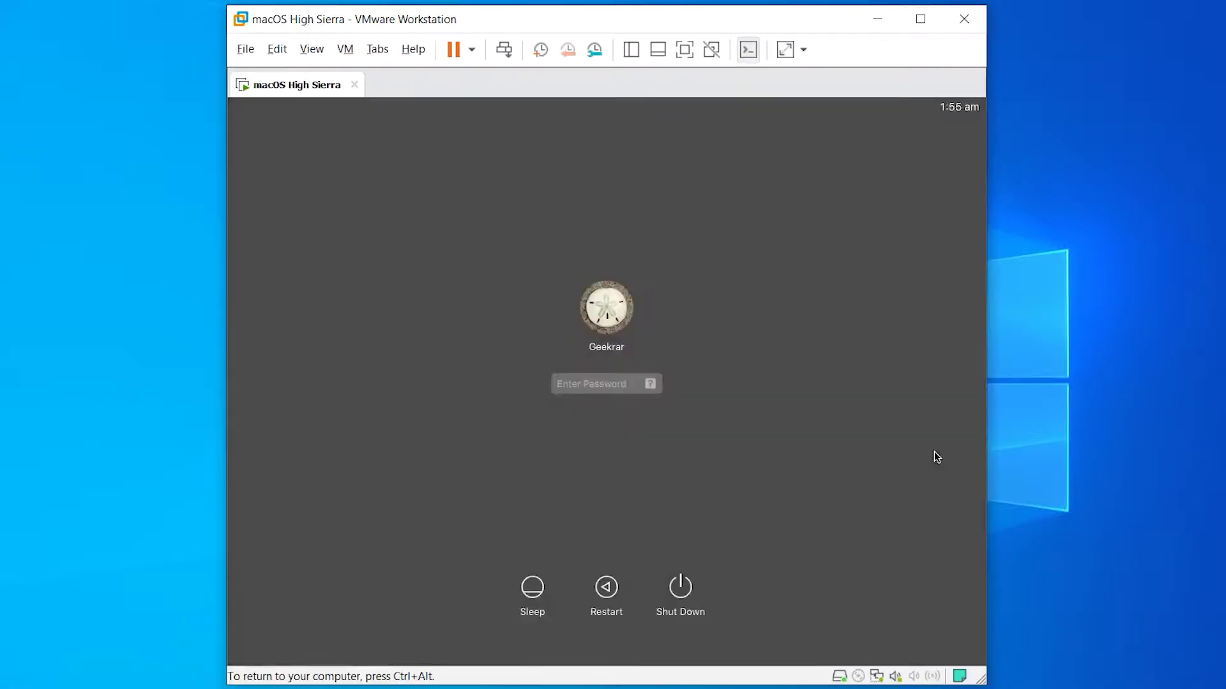
type("***")
key("Return")
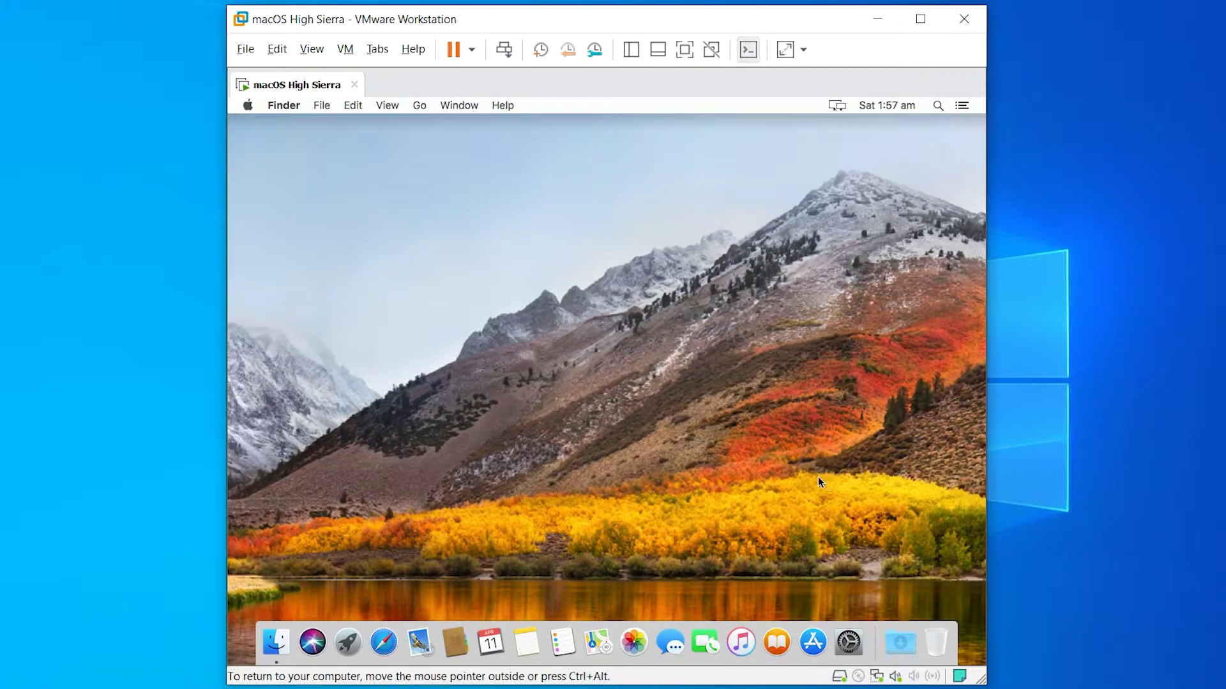
- Switch the VM to full screen, then view and close About This Mac
left_click(684, 50)
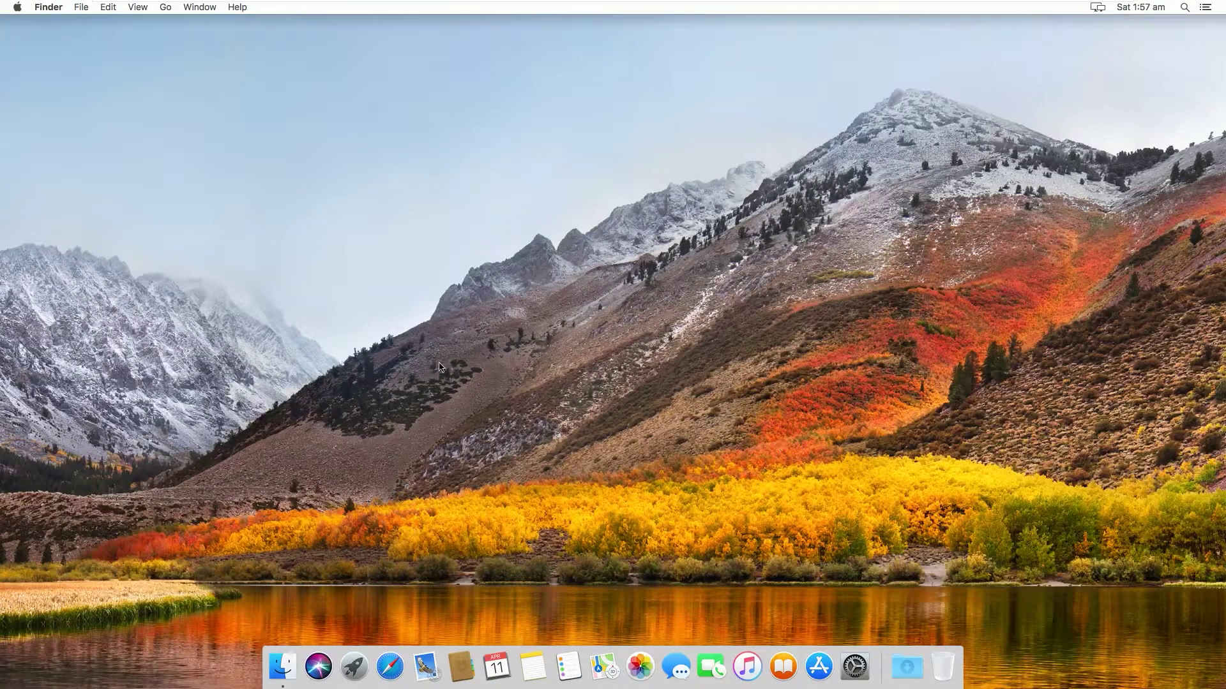
left_click(18, 7)
left_click(30, 25)
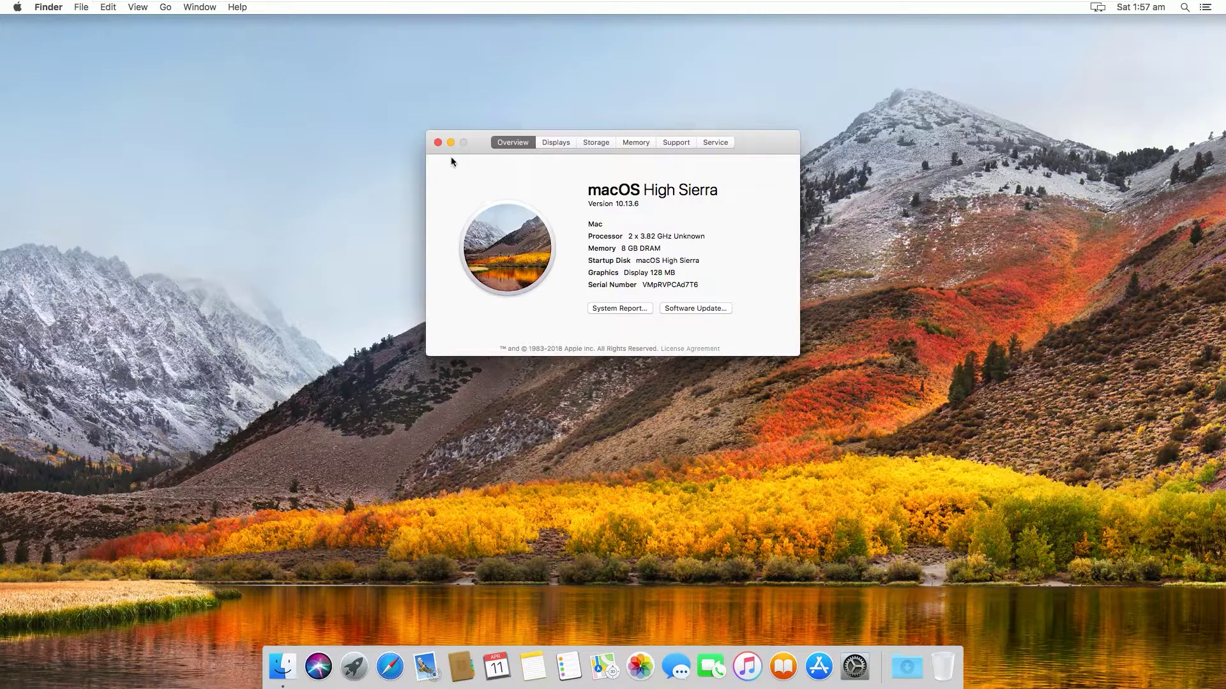
left_click(437, 142)
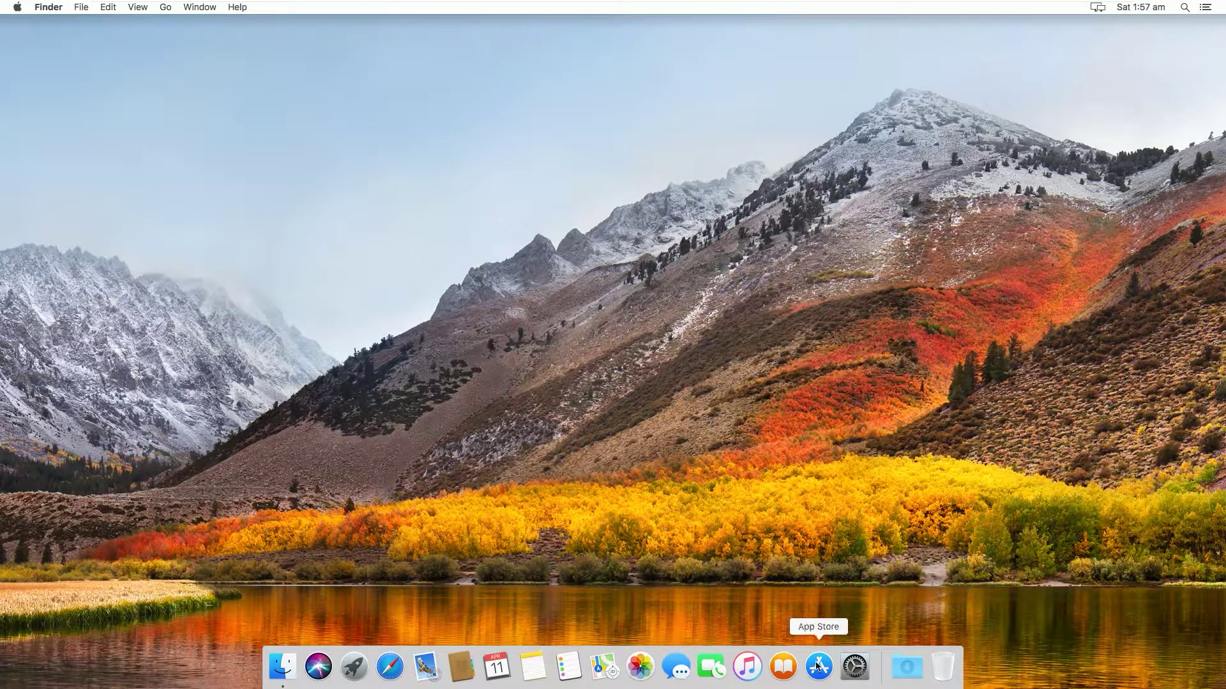
- In System Preferences > Dock, enable Magnification, shrink the Dock size slightly, and close the window
left_click(852, 666)
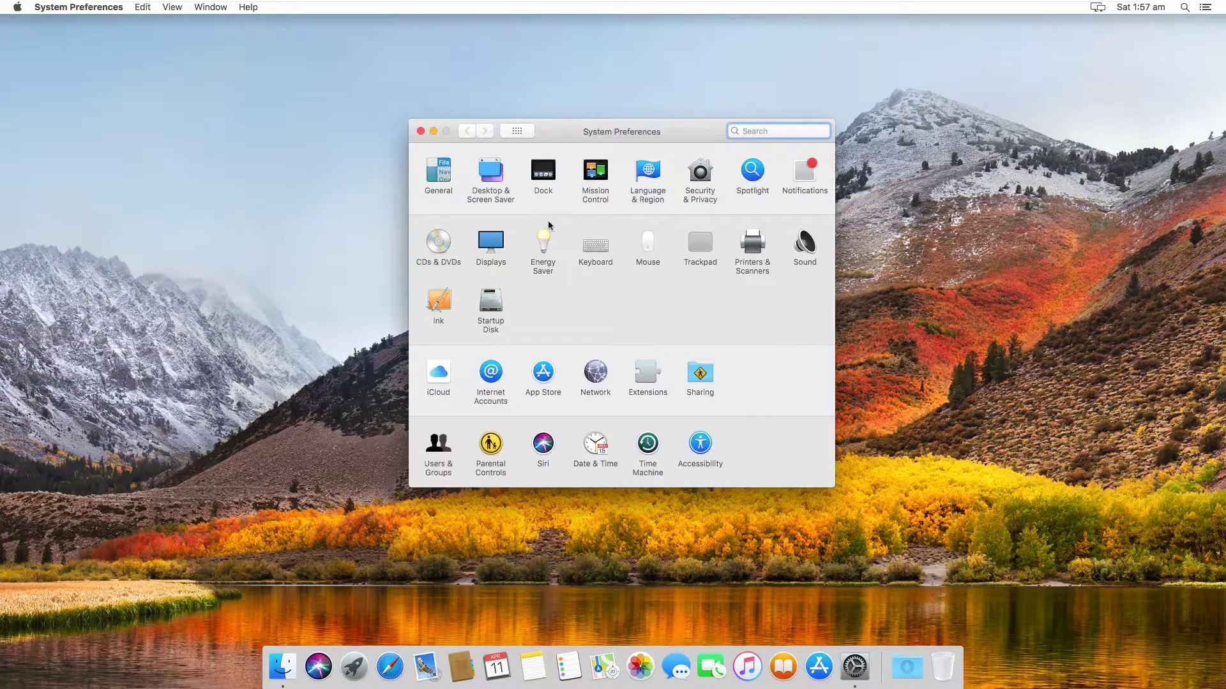
left_click(544, 180)
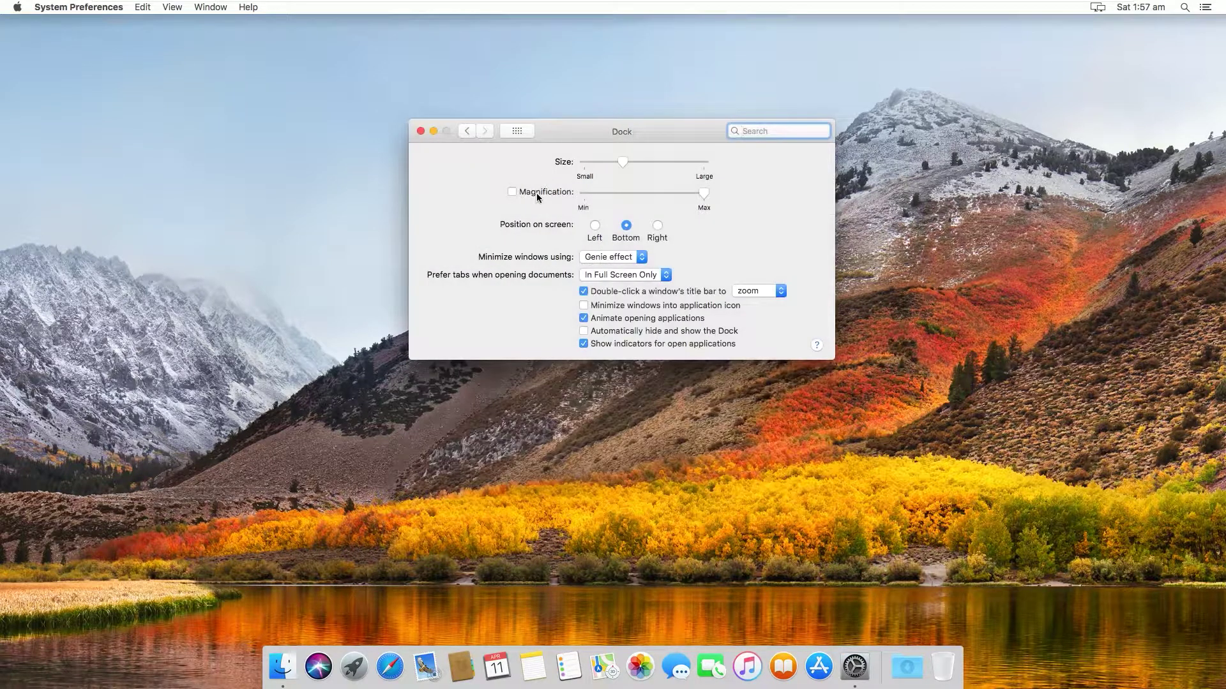
left_click(536, 193)
left_click(608, 163)
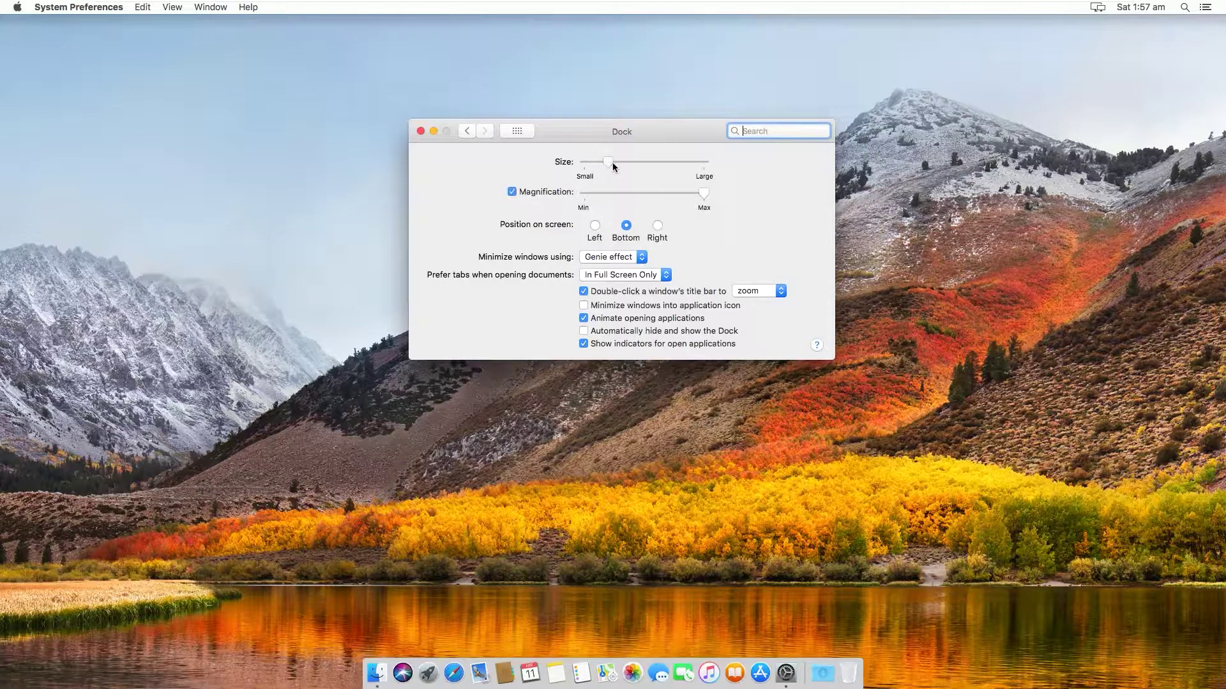
left_click_drag(613, 164, 610, 164)
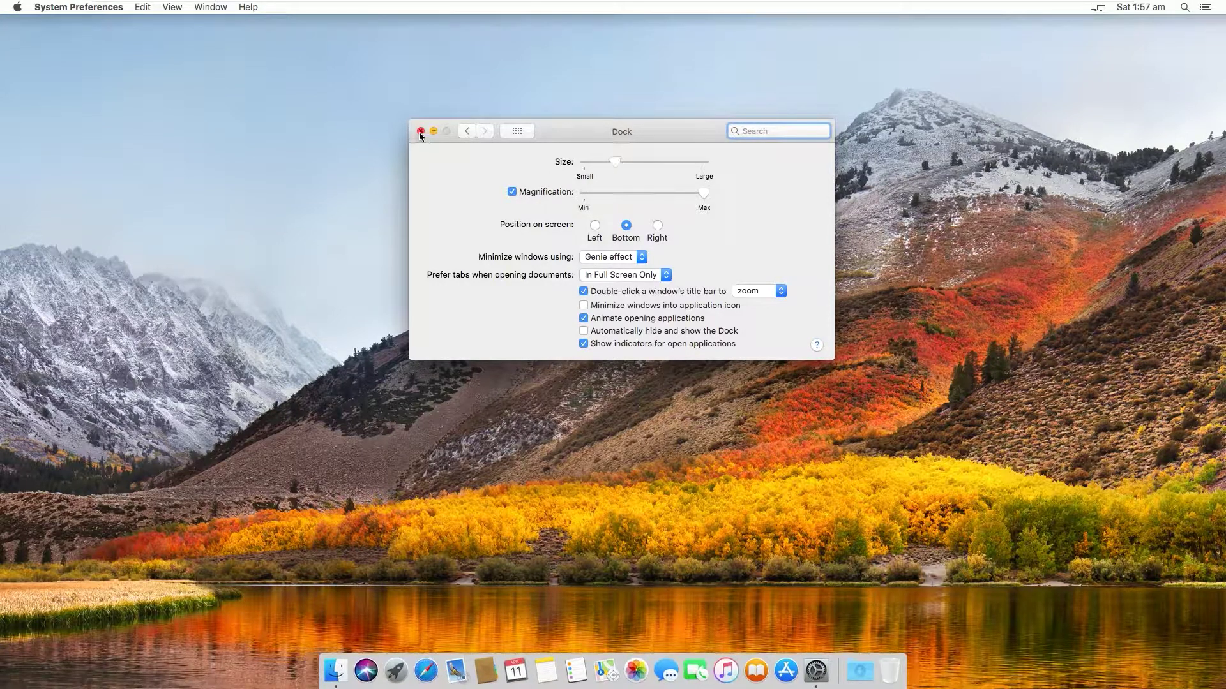
left_click(420, 132)
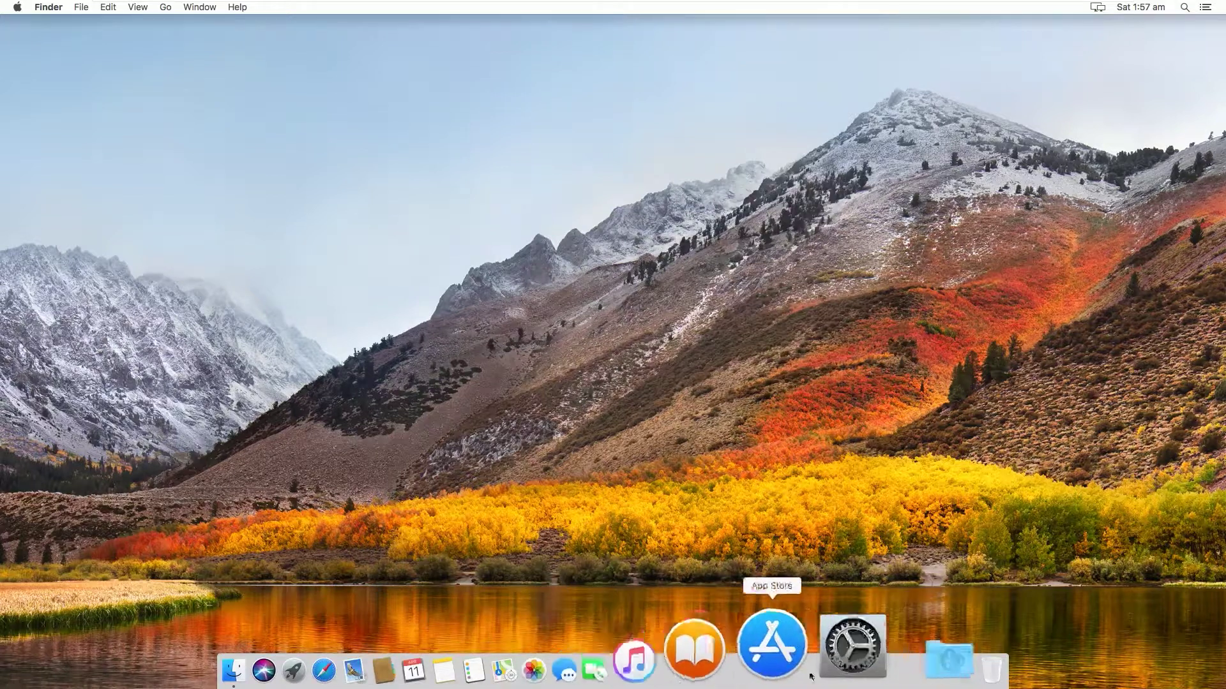